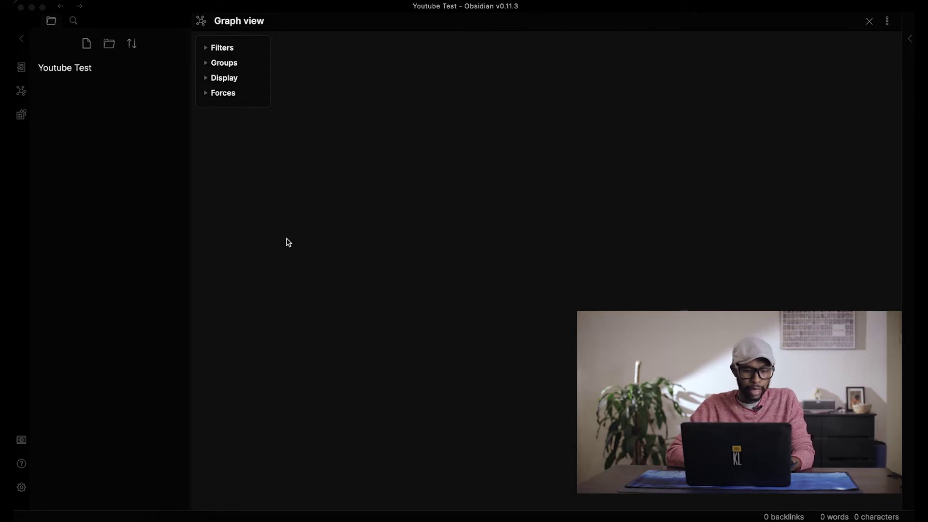
# Create a folder named 'DAILY JOURNAL' in the vault.
pyautogui.click(110, 46)
pyautogui.write('DAI')
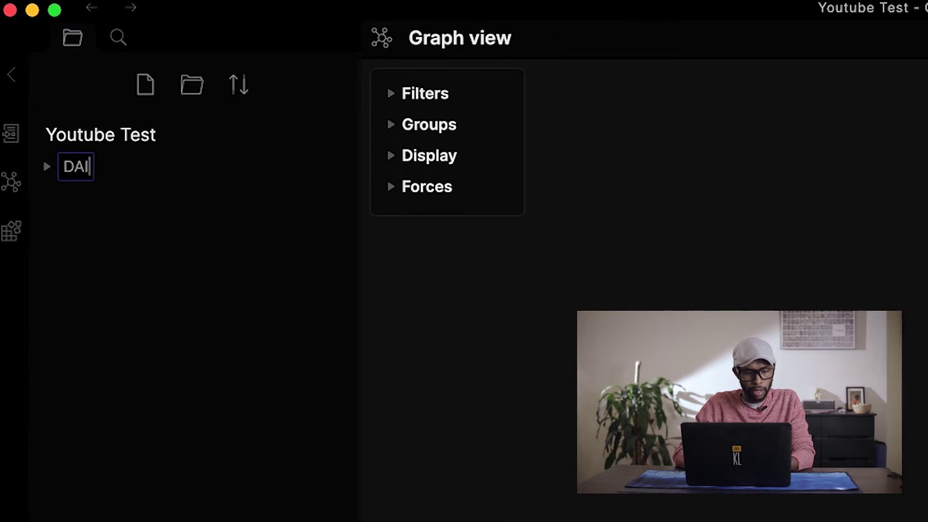
pyautogui.write('LY JOURNAL')
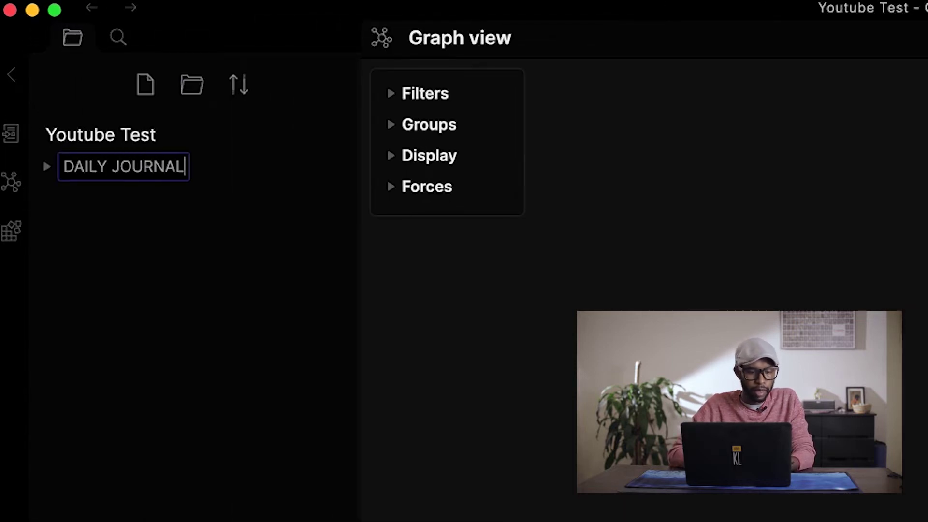
pyautogui.press('Return')
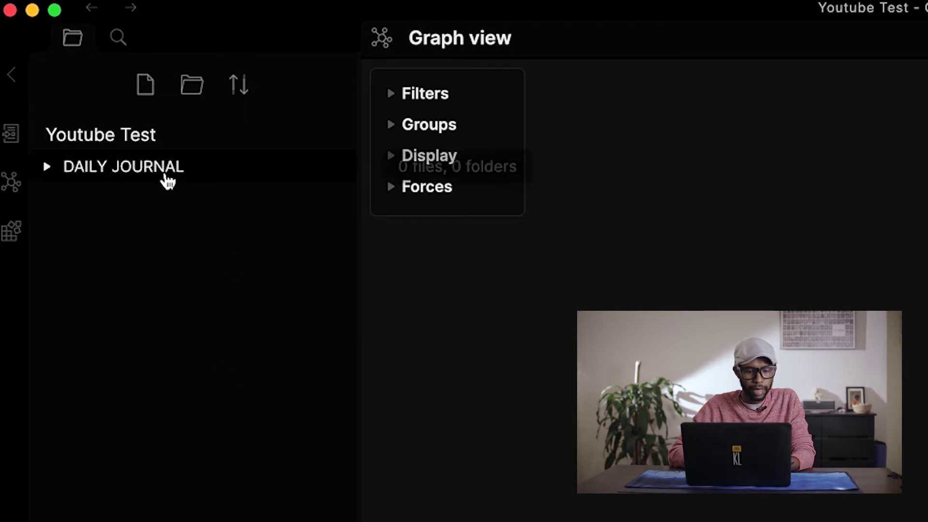
pyautogui.click(161, 172)
# Create a '2021' folder and move it into DAILY JOURNAL.
pyautogui.click(195, 90)
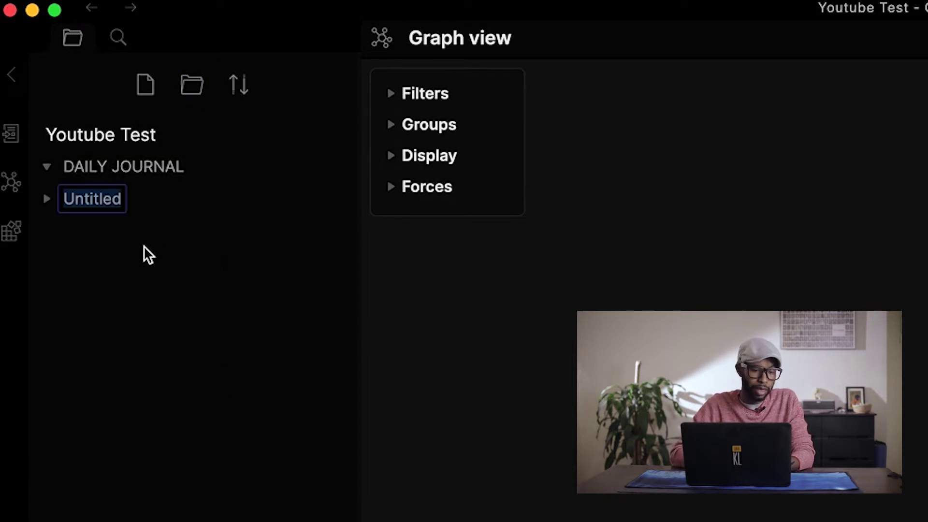
pyautogui.write('2021')
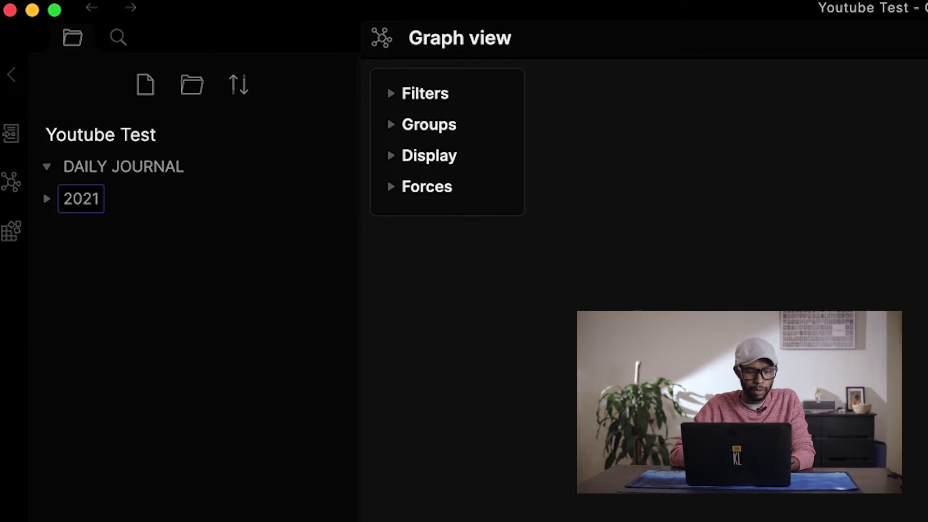
pyautogui.press('Return')
pyautogui.moveTo(72, 170); pyautogui.dragTo(89, 194)
# Create a '03 March' folder and nest it inside 2021.
pyautogui.click(71, 207)
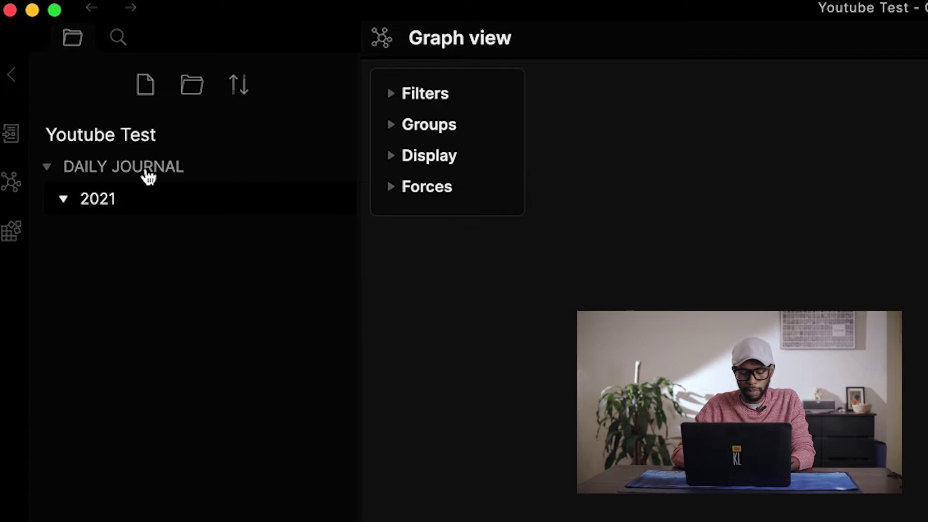
pyautogui.click(200, 93)
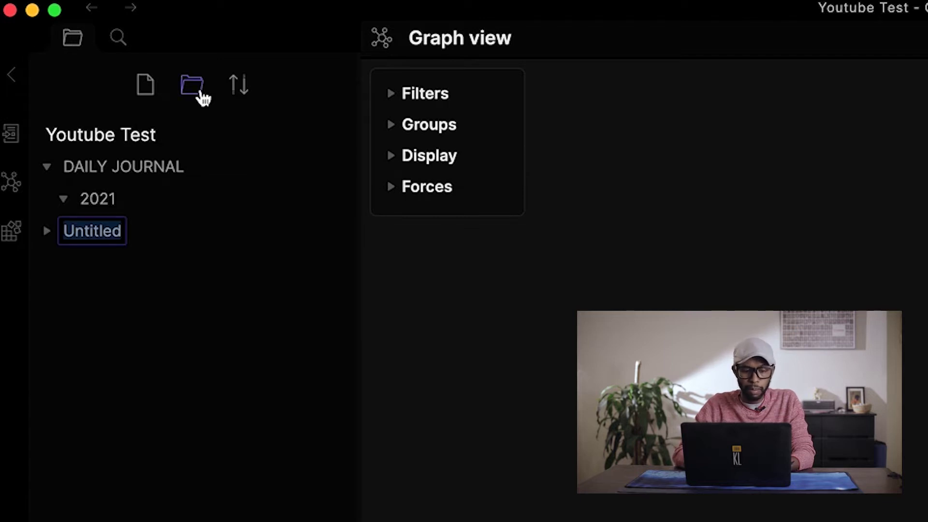
pyautogui.write('03 March')
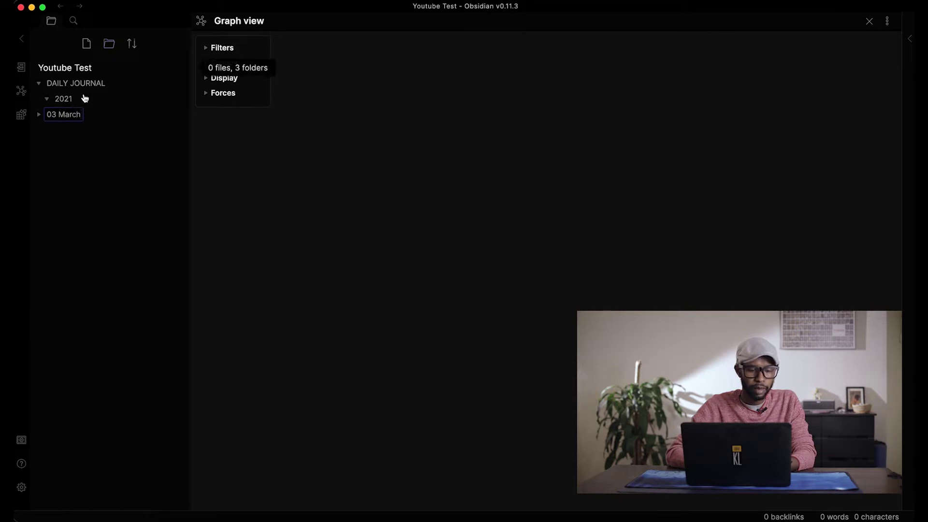
pyautogui.press('Return')
pyautogui.moveTo(54, 88); pyautogui.dragTo(62, 116)
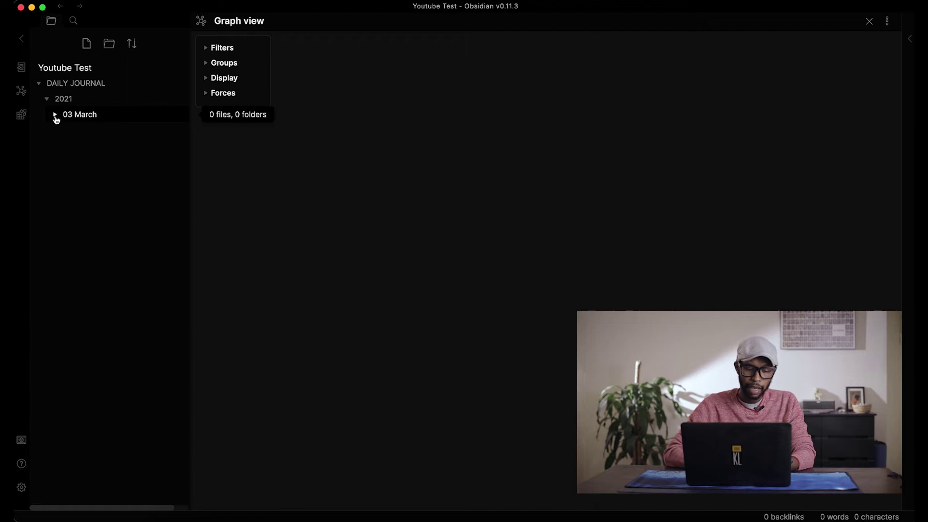
# Switch on the Daily notes and Templates toggles under Settings > Core plugins.
pyautogui.click(21, 485)
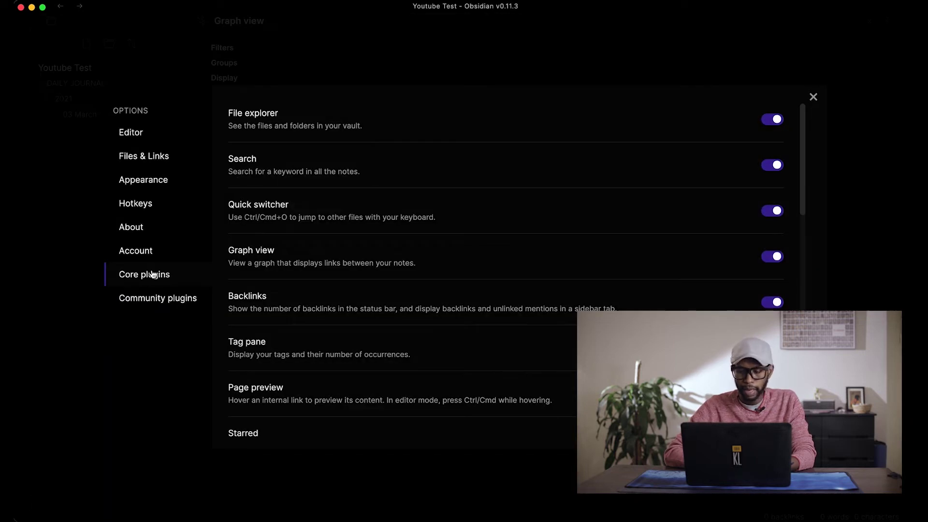
pyautogui.scroll(-3, 441, 216)
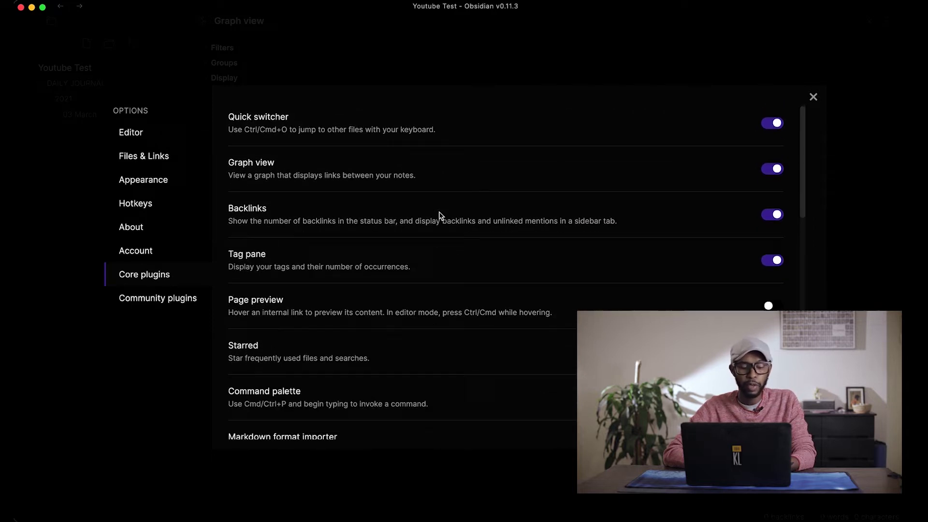
pyautogui.scroll(-3, 441, 215)
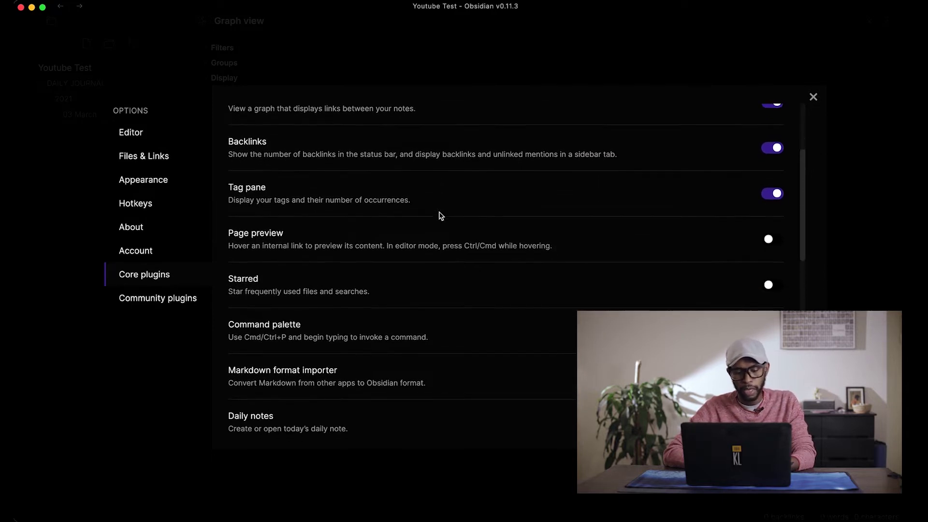
pyautogui.scroll(-3, 441, 216)
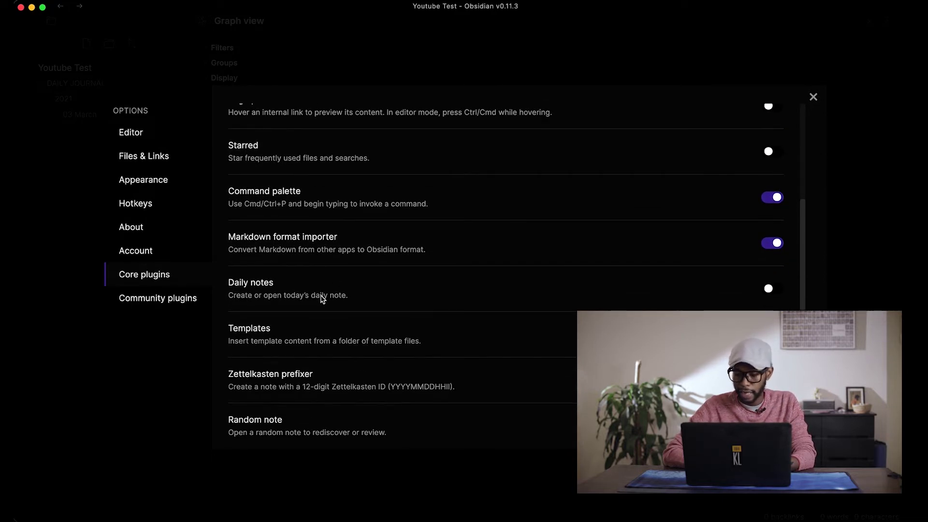
pyautogui.click(773, 290)
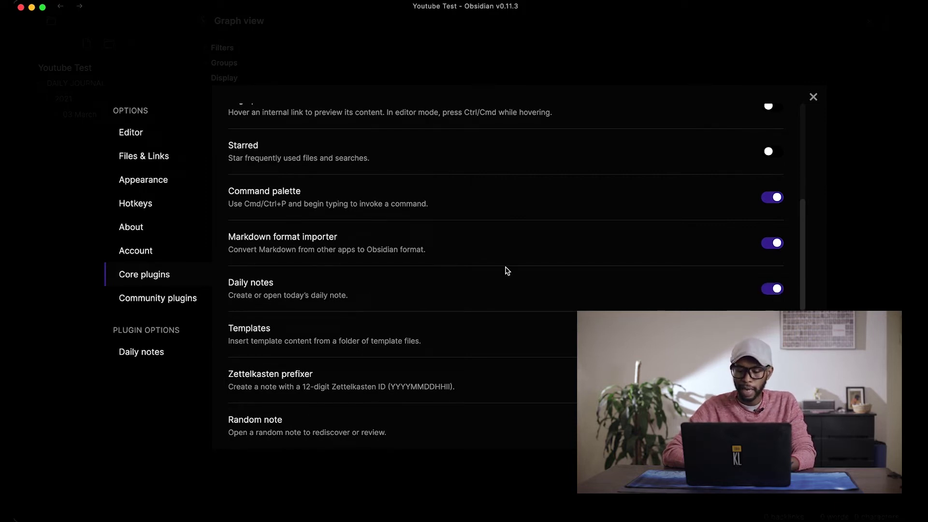
pyautogui.scroll(-2, 508, 270)
pyautogui.click(774, 290)
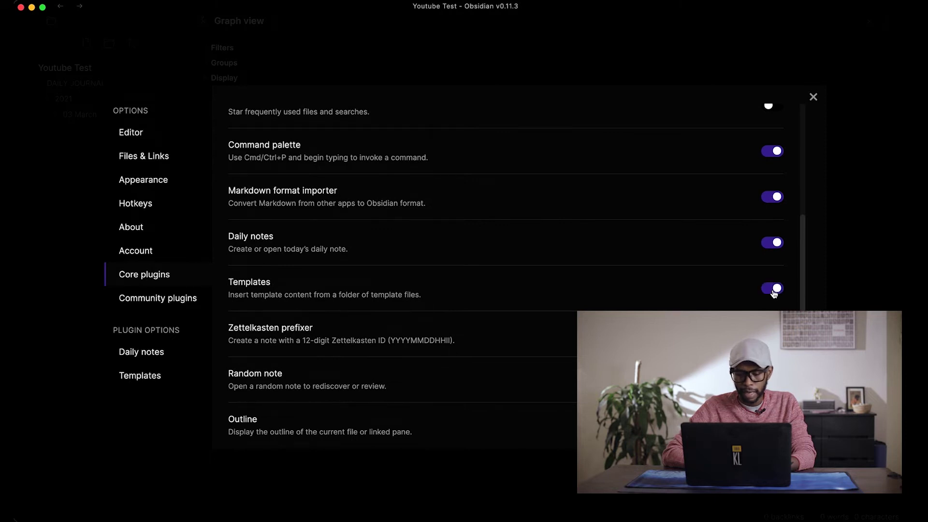
pyautogui.scroll(-1, 697, 275)
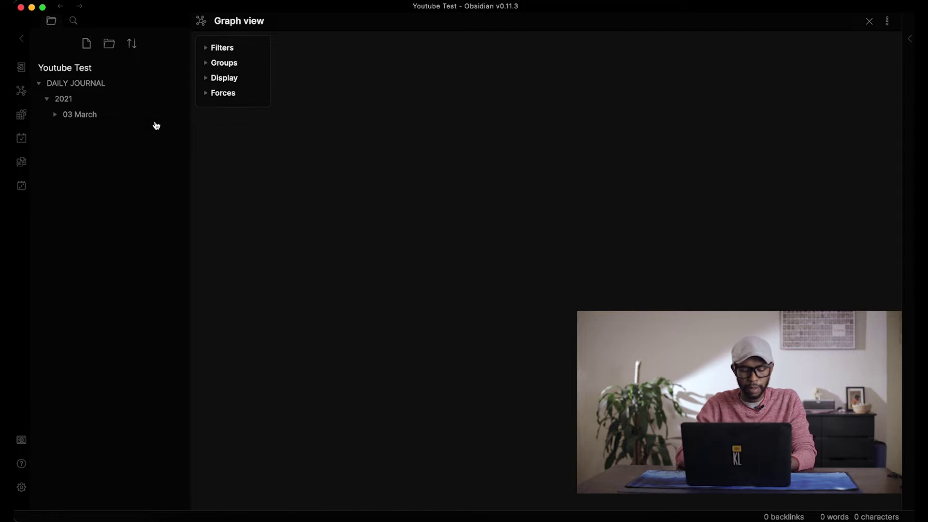
# Add a new folder named 'Templates' at the vault root.
pyautogui.click(109, 44)
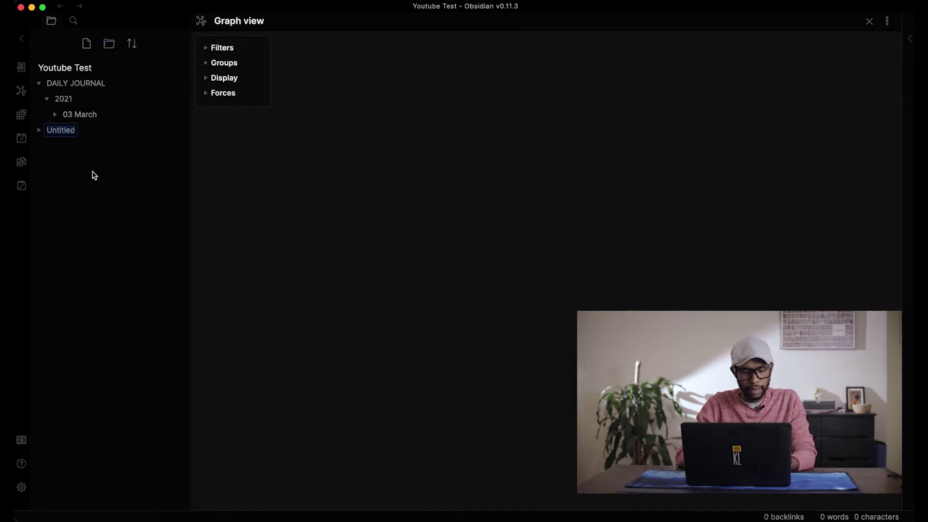
pyautogui.write('Tep')
pyautogui.press('BackSpace')
pyautogui.write('mplates')
pyautogui.press('Return')
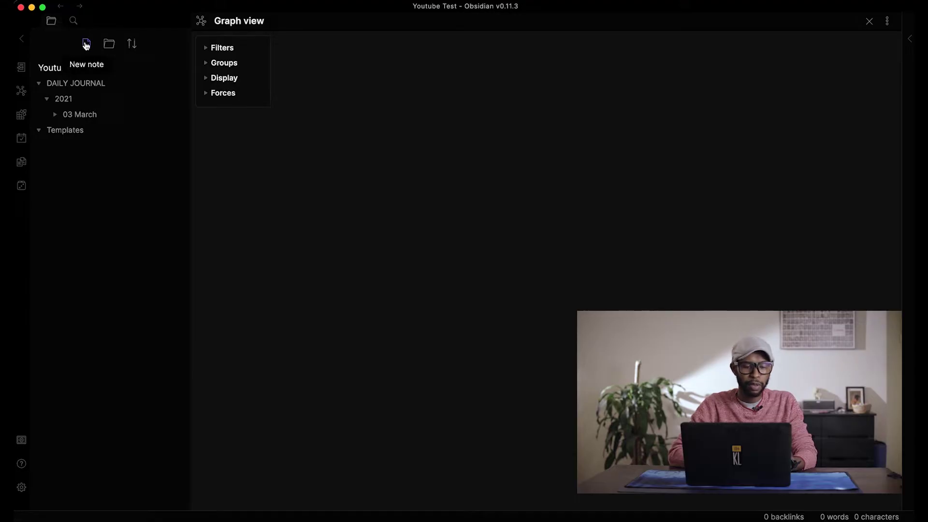
# Create a new note named 'Daily Prompt' and move it into the Templates folder.
pyautogui.click(86, 45)
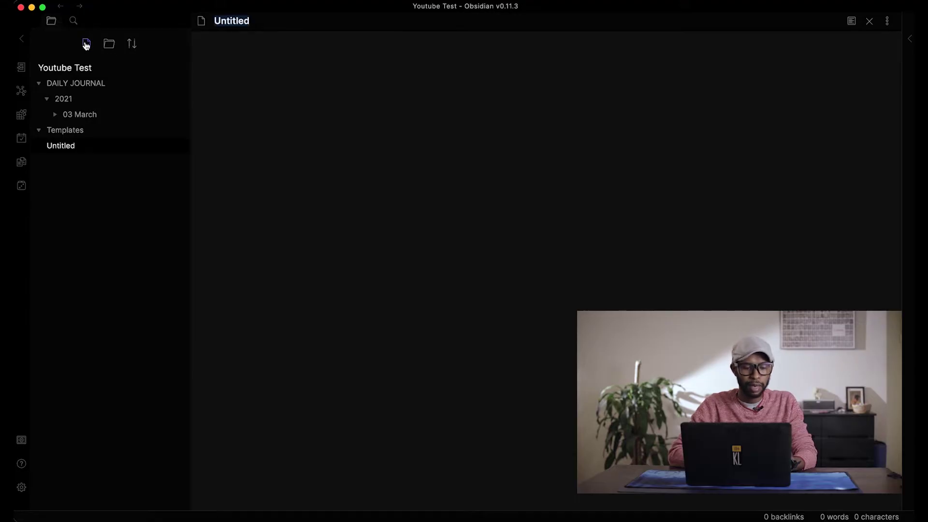
pyautogui.press('Return')
pyautogui.rightClick(63, 151)
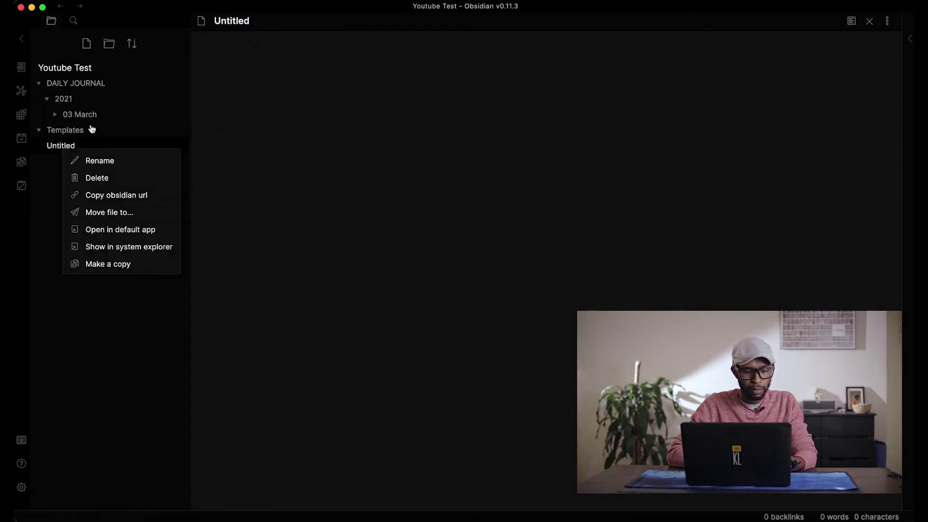
pyautogui.click(243, 20)
pyautogui.write('Daily Prompt')
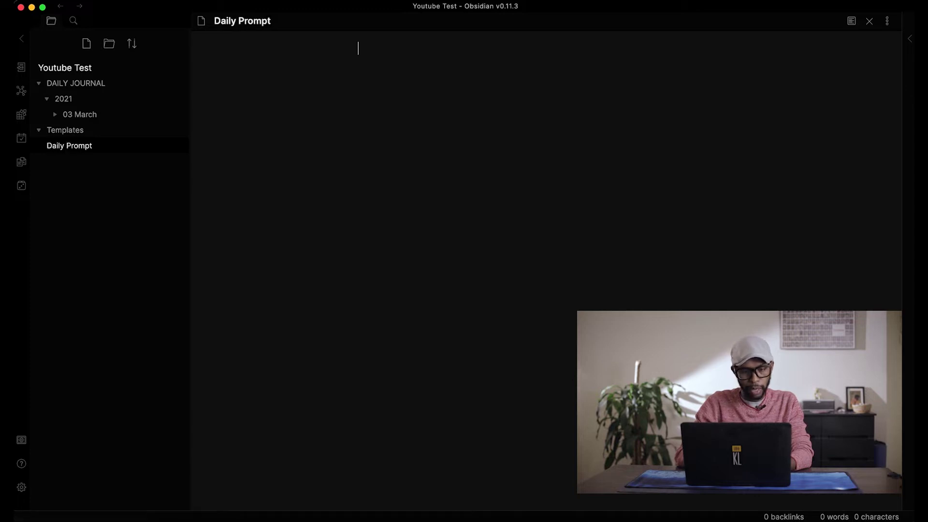
pyautogui.moveTo(71, 145); pyautogui.dragTo(69, 137)
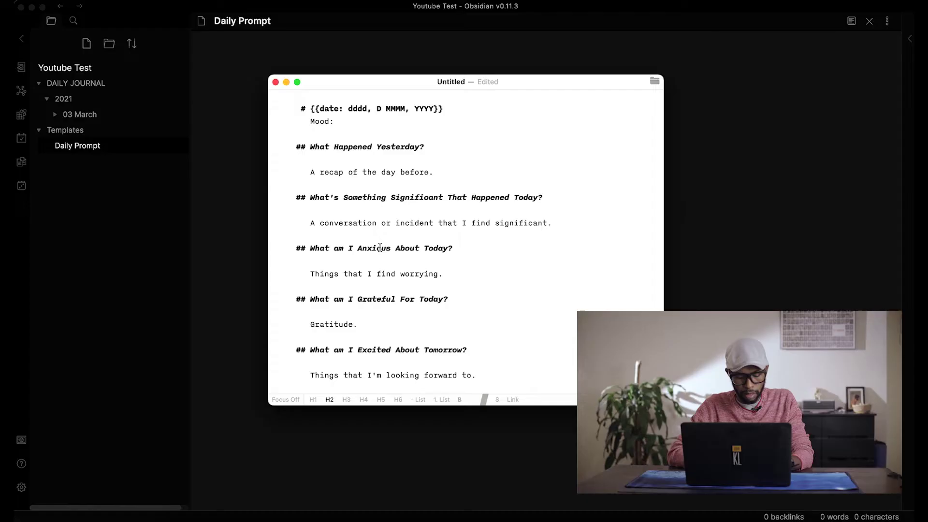
# Copy the journal template text from the other editor into the Daily Prompt note.
pyautogui.press('super+a')
pyautogui.press('super+c')
pyautogui.click(783, 130)
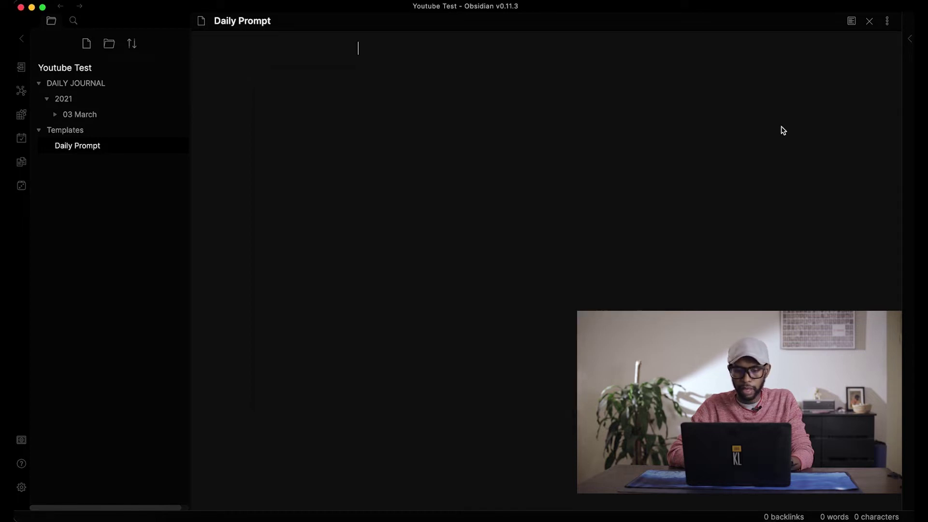
pyautogui.press('super+v')
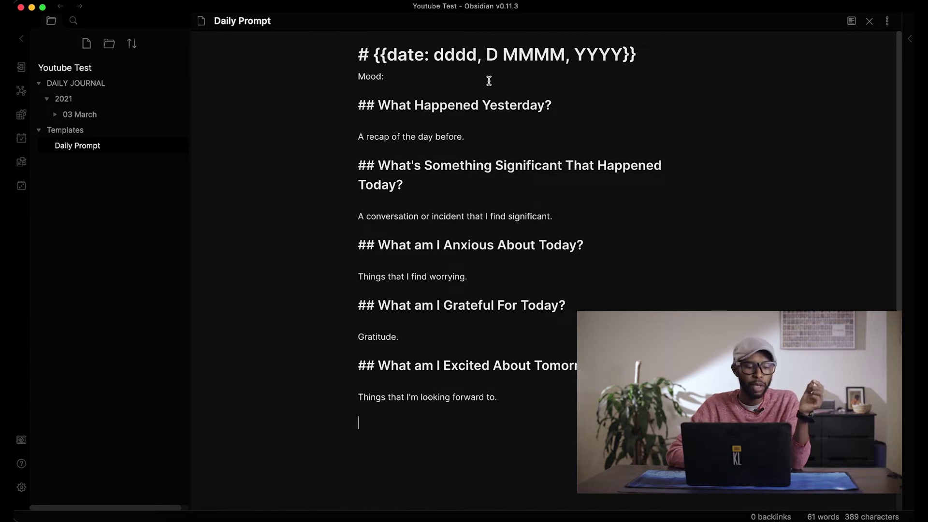
# Set the Daily notes template to Templates/Daily Prompt and new file location to DAILY JOURNAL/2021/03 March.
pyautogui.click(21, 488)
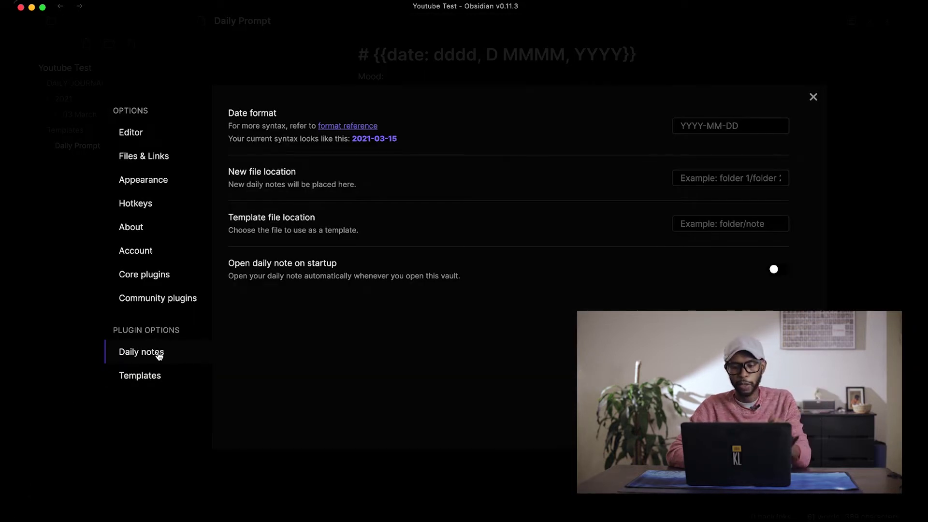
pyautogui.click(727, 224)
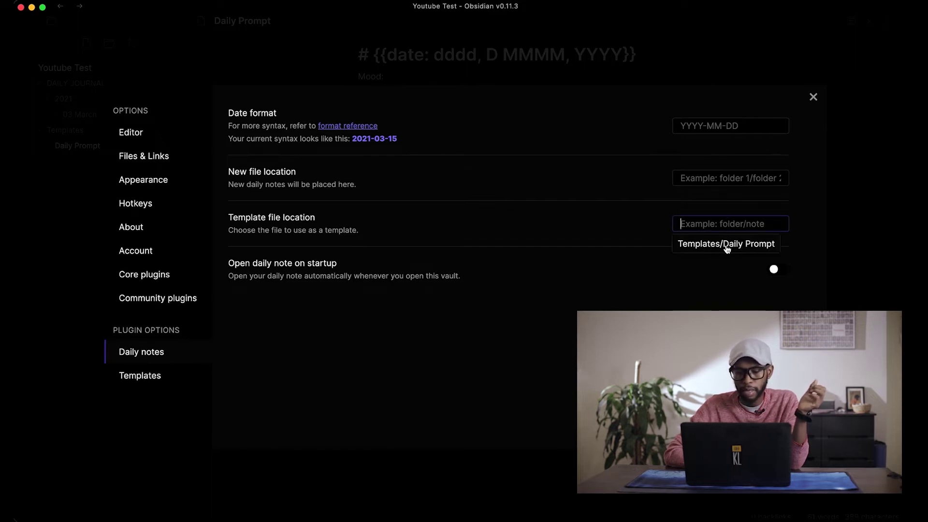
pyautogui.click(719, 244)
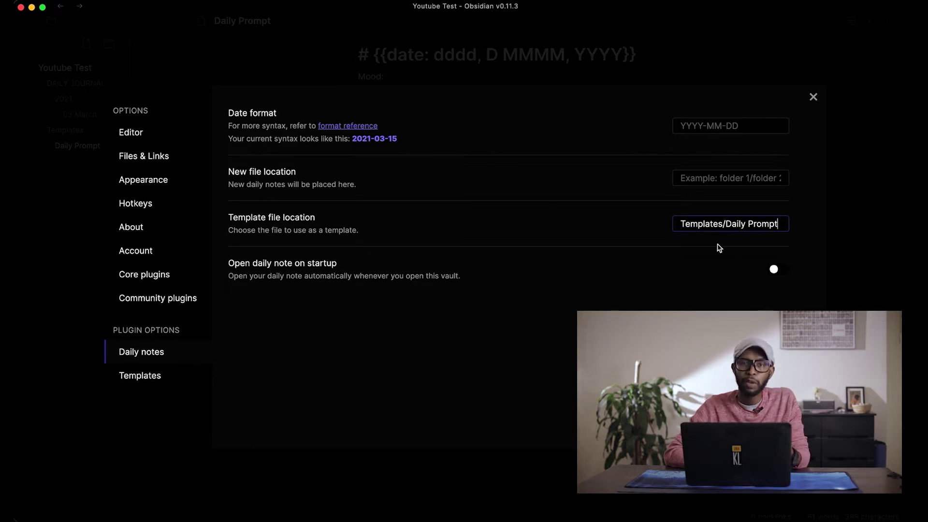
pyautogui.click(717, 176)
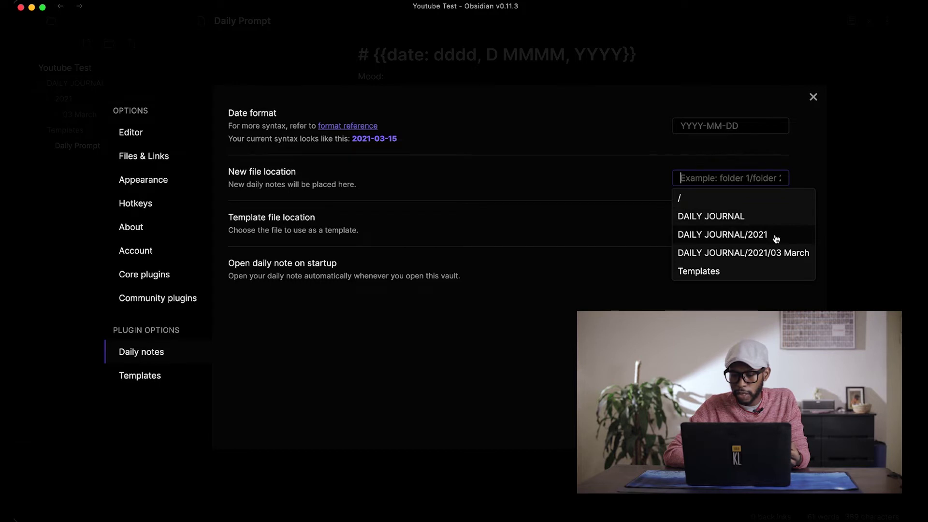
pyautogui.click(792, 259)
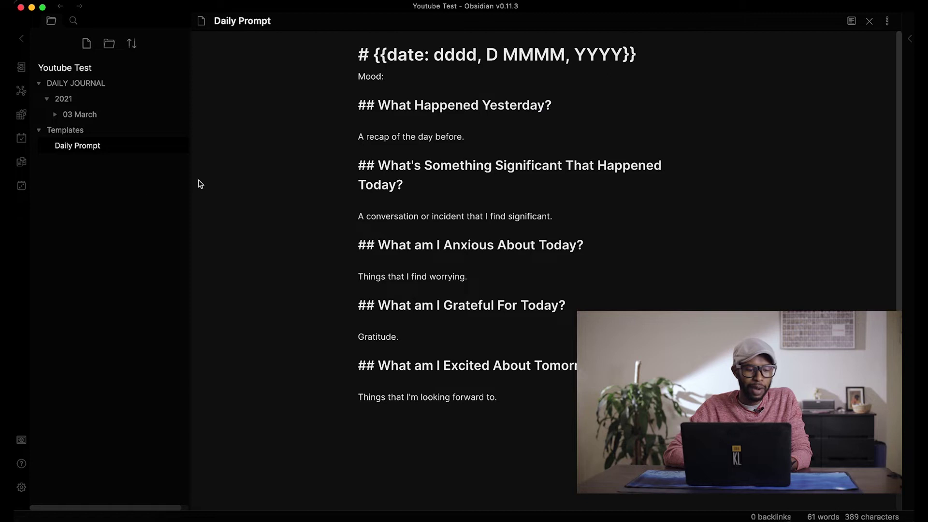
# Create today's 2021-03-15 note from the template and reveal it under 03 March.
pyautogui.click(22, 140)
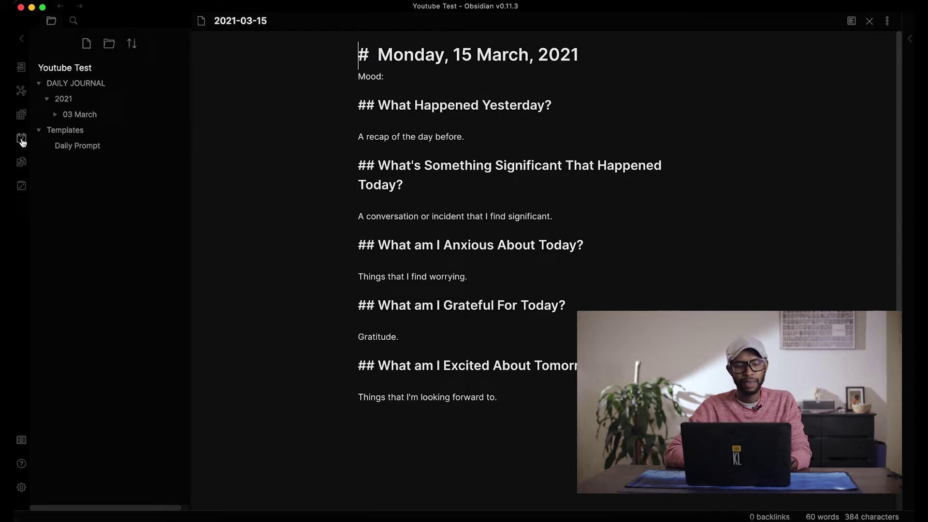
pyautogui.click(52, 116)
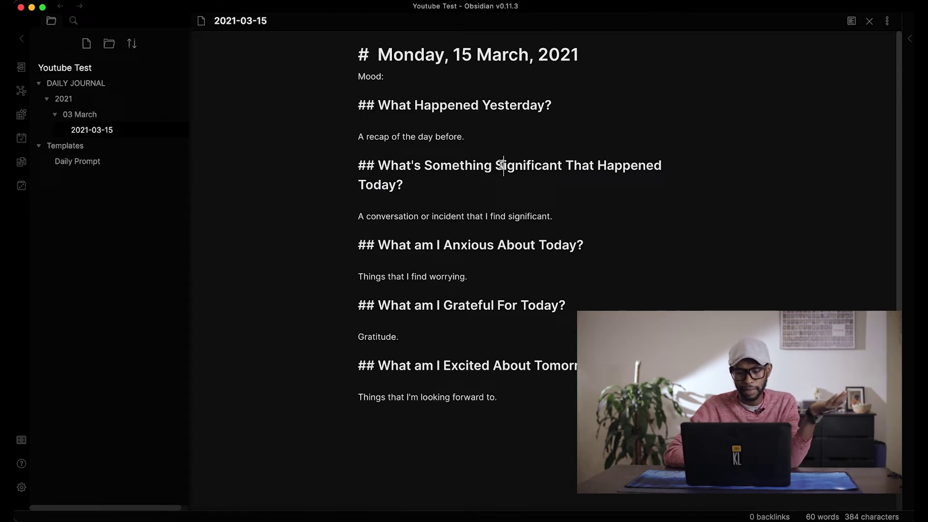
pyautogui.click(461, 246)
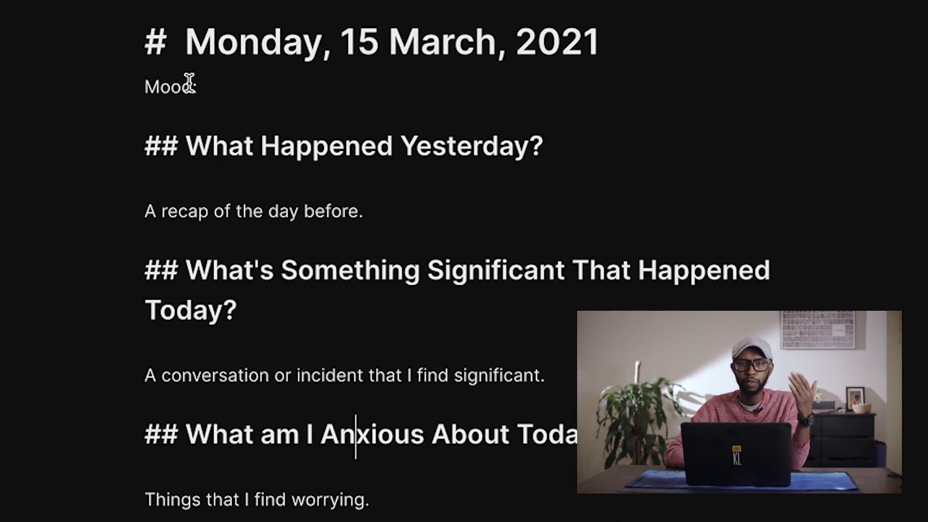
pyautogui.moveTo(216, 83); pyautogui.dragTo(141, 84)
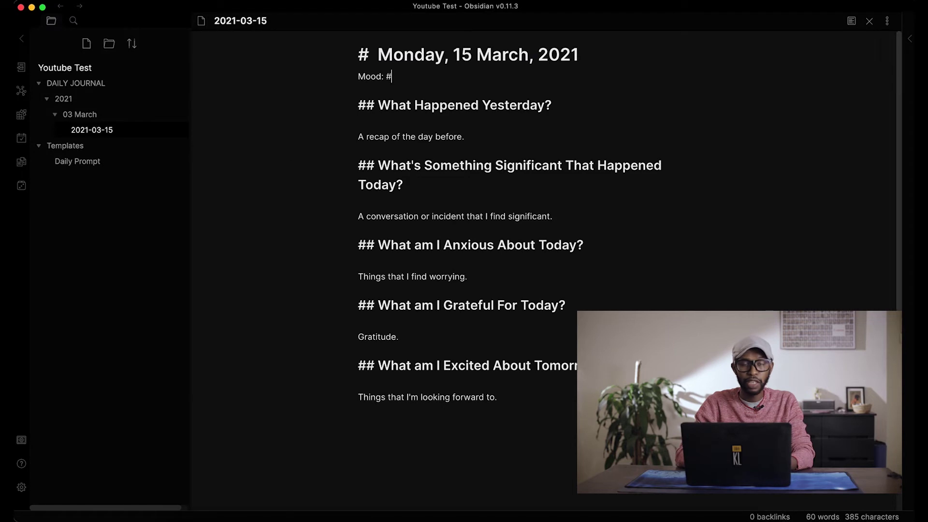
# Type the tags #Excited #Happy #Anxious #Sad after 'Mood:'.
pyautogui.write('Excited ')
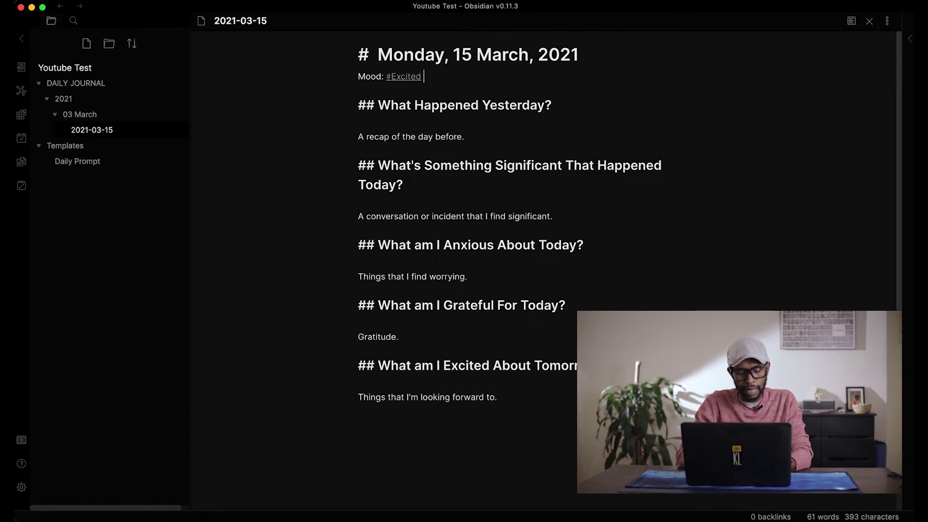
pyautogui.write('#Happ')
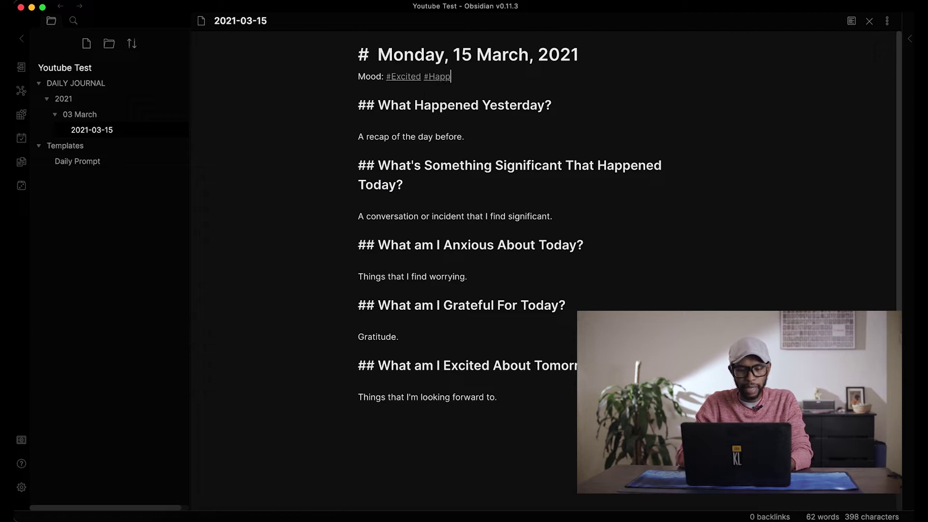
pyautogui.write('y #Anxious ')
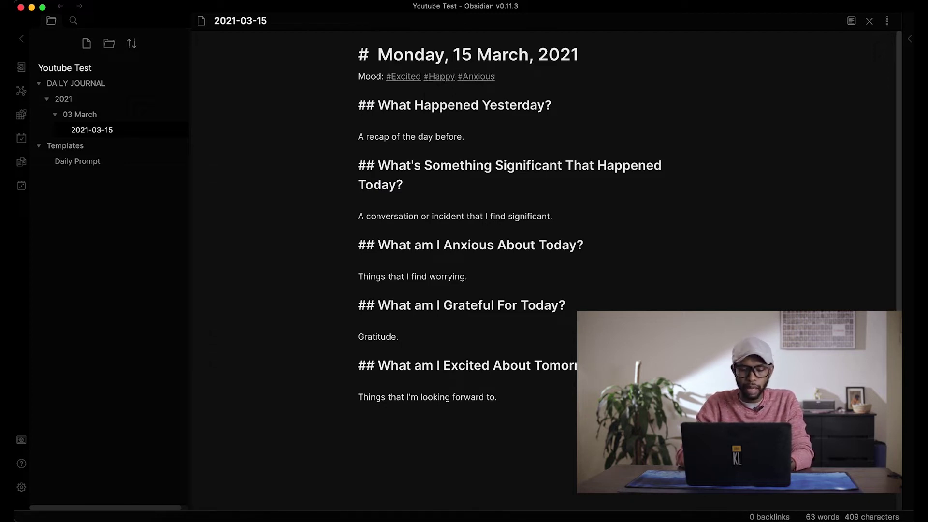
pyautogui.write('#')
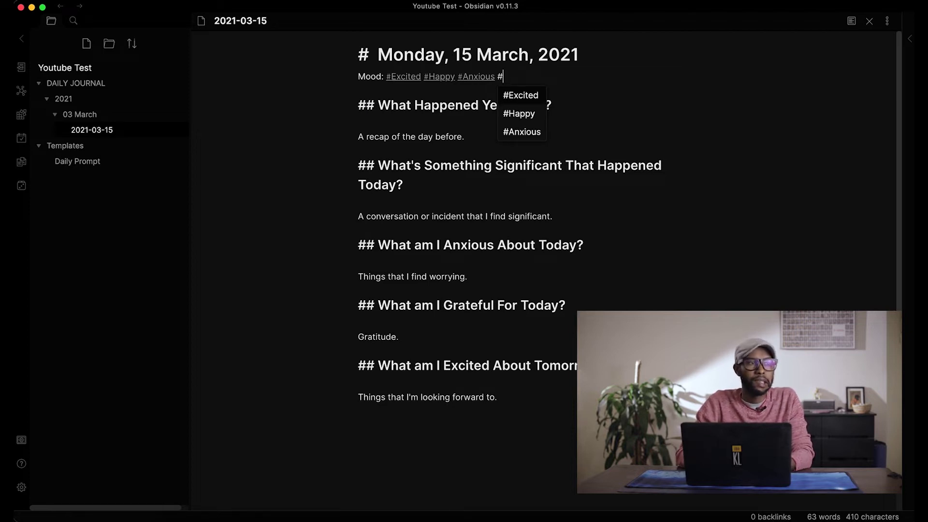
pyautogui.write('Sad')
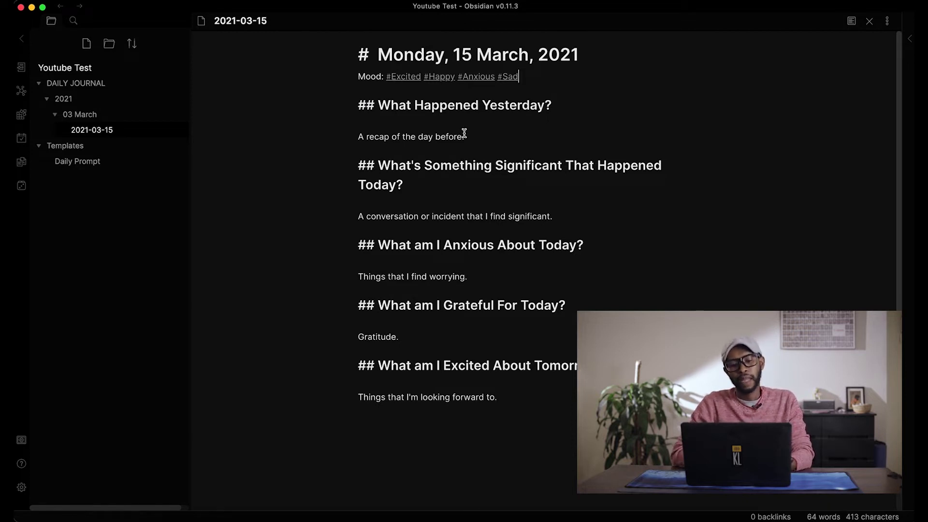
pyautogui.moveTo(474, 137); pyautogui.dragTo(358, 137)
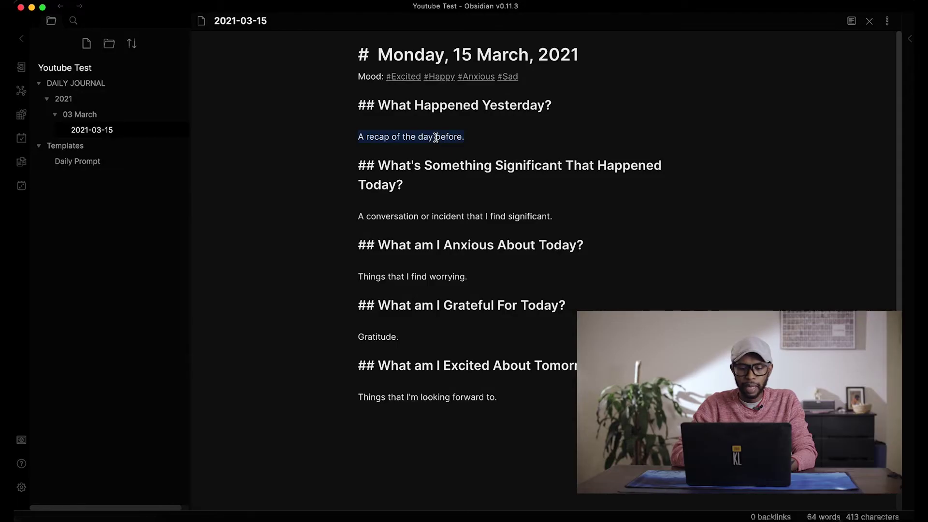
pyautogui.click(478, 178)
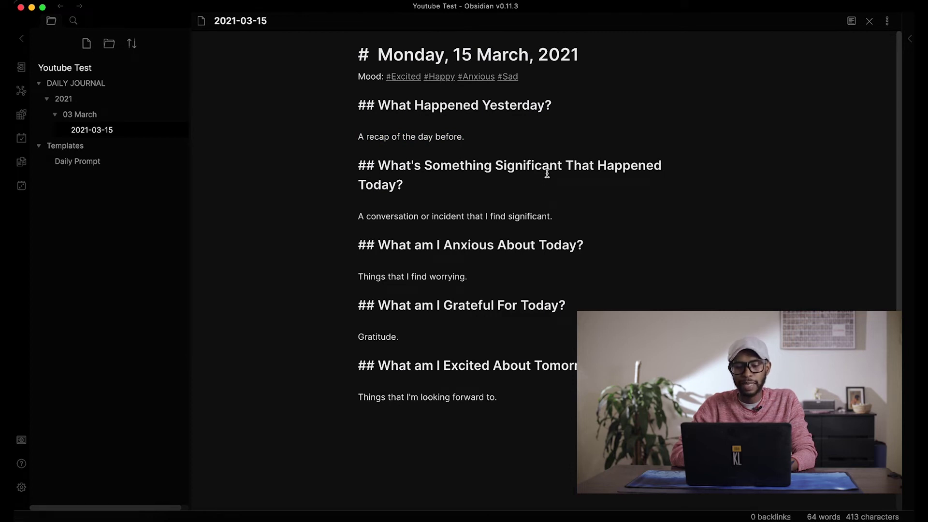
pyautogui.moveTo(559, 215); pyautogui.dragTo(360, 217)
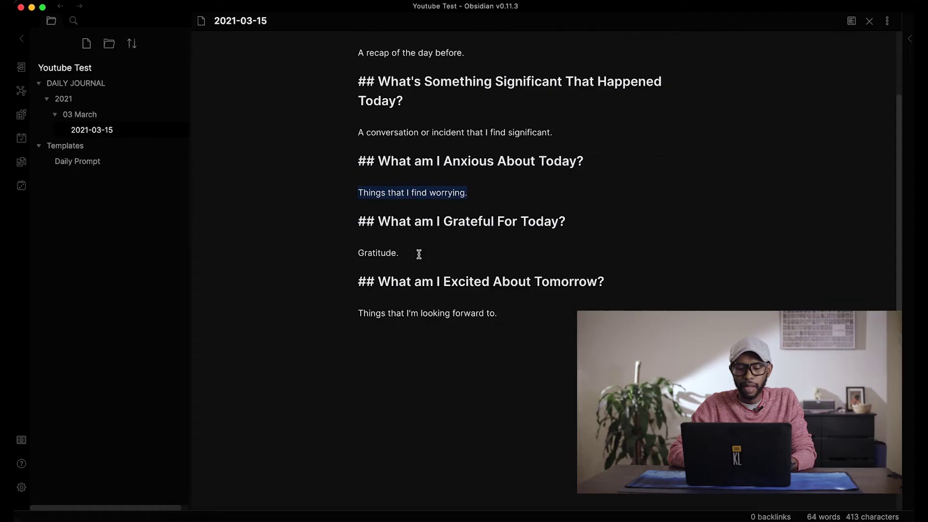
pyautogui.scroll(-1, 420, 253)
pyautogui.moveTo(401, 220); pyautogui.dragTo(361, 219)
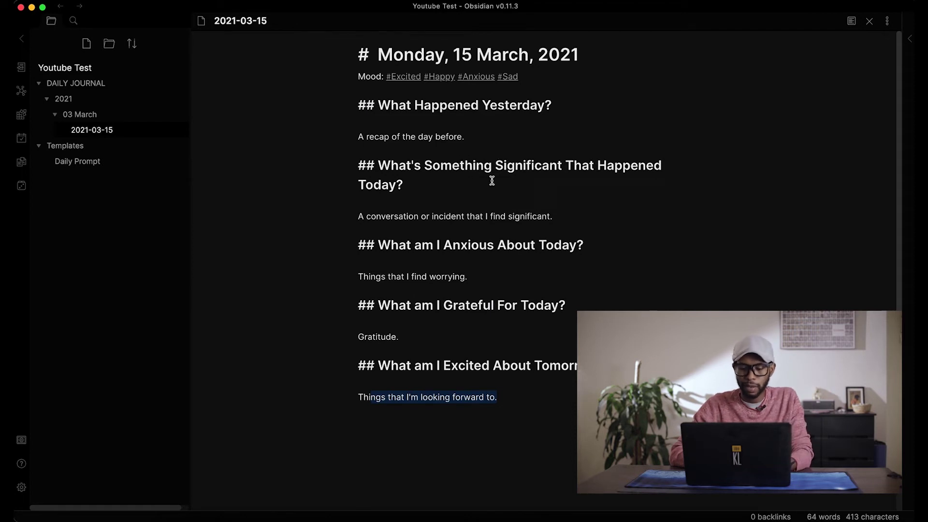
# Replace the yesterday-recap placeholder with two paragraphs about waking at 9am, running, calls and the evening.
pyautogui.click(568, 216)
pyautogui.moveTo(568, 216); pyautogui.dragTo(383, 214)
pyautogui.tripleClick(468, 143)
pyautogui.write('I woke up at')
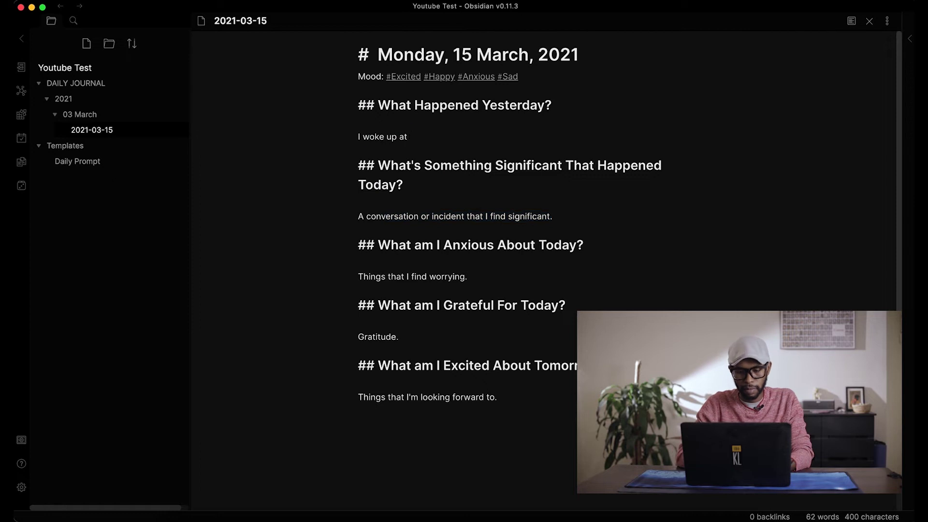
pyautogui.write(' 9am and went to brush my teeth. Then I ran. And afterwards, had a zoom call with the people from')
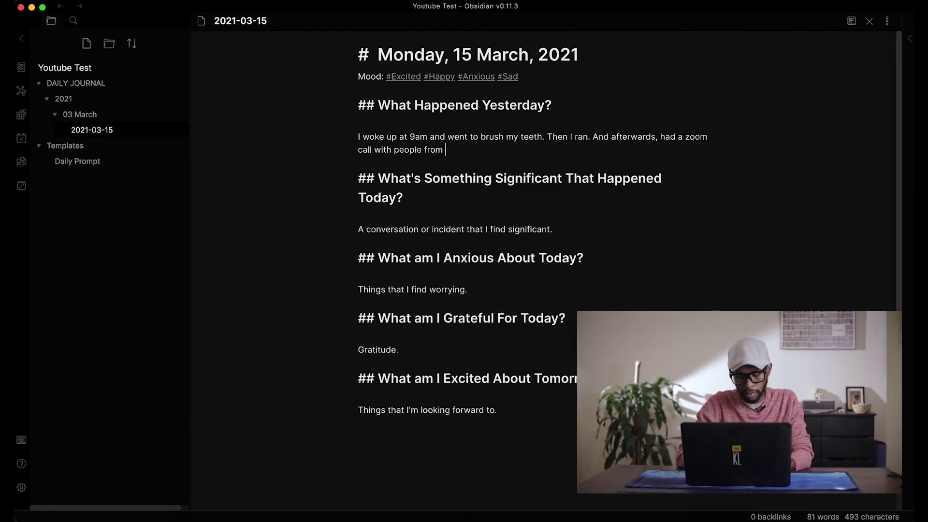
pyautogui.write(' Reykjavik.')
pyautogui.click(395, 150)
pyautogui.write('the')
pyautogui.click(504, 149)
pyautogui.write('For lunch, I met up with my friend Sandy, and then afterwards,')
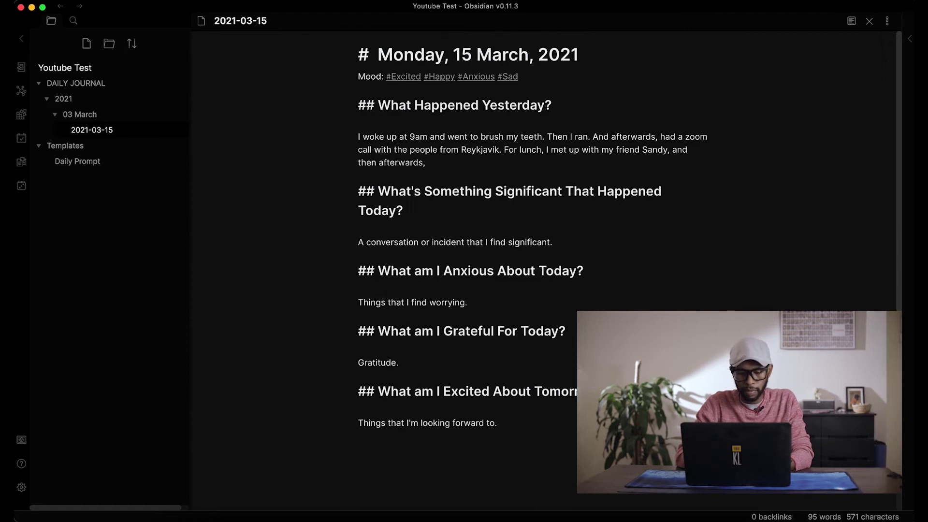
pyautogui.write(' another zoom call with my boss Samuel.')
pyautogui.press('Return')
pyautogui.press('Return')
pyautogui.write('In the evening, I watched a mo')
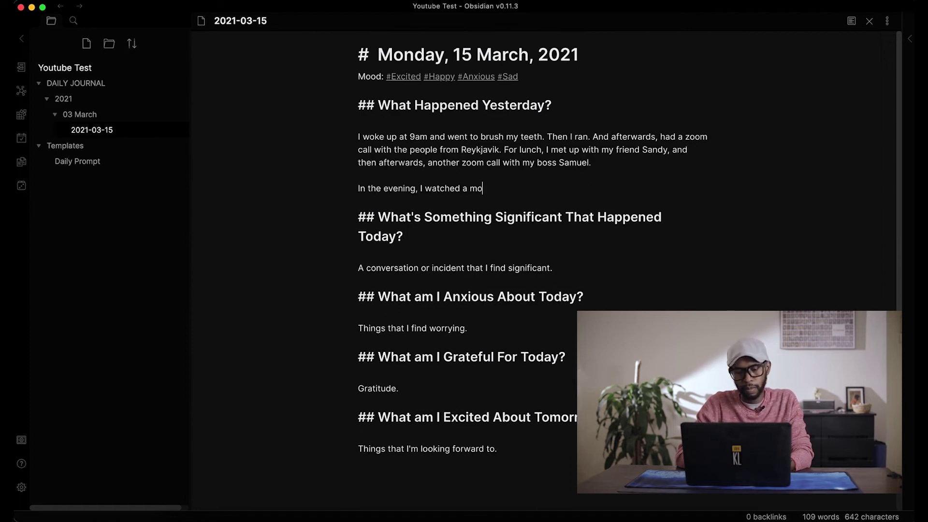
pyautogui.write('vie with Zara, and then I wrote in my journal before falling aslee')
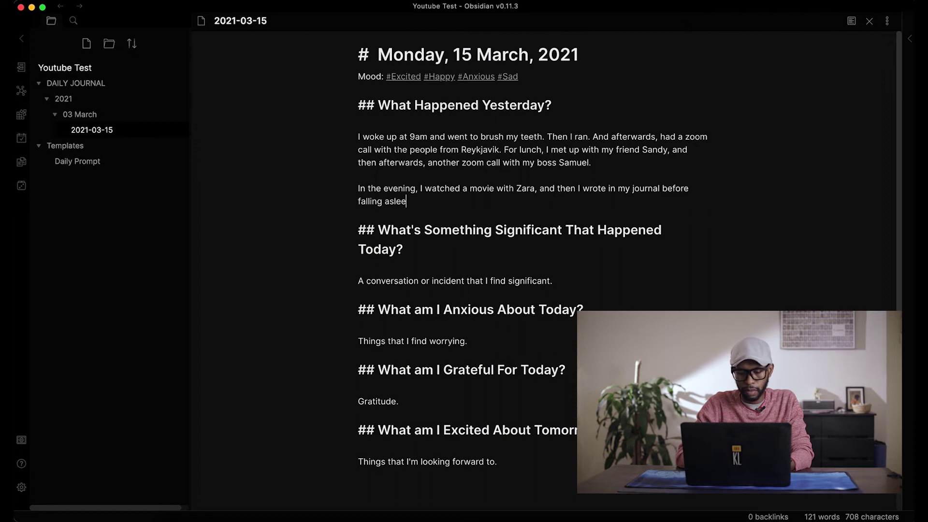
pyautogui.write('p while reading the new Ben Lerner.')
# Answer the significant-event prompt with the agency's pitch call and the worry prompt with tomorrow's picnic weather.
pyautogui.scroll(-3, 483, 242)
pyautogui.tripleClick(454, 169)
pyautogui.write('I got a call from the')
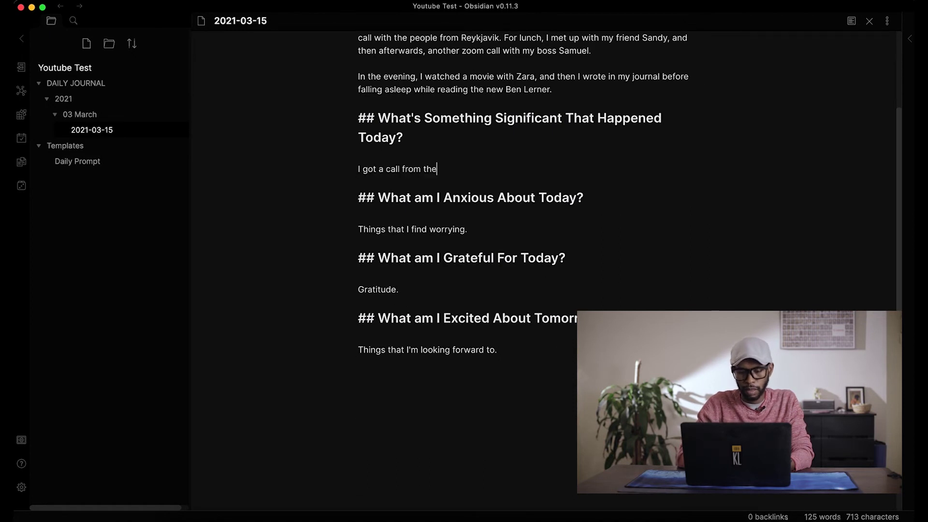
pyautogui.write(' agency I submitted my pitch to. They were very happy and wanted to know if I can start with the projec')
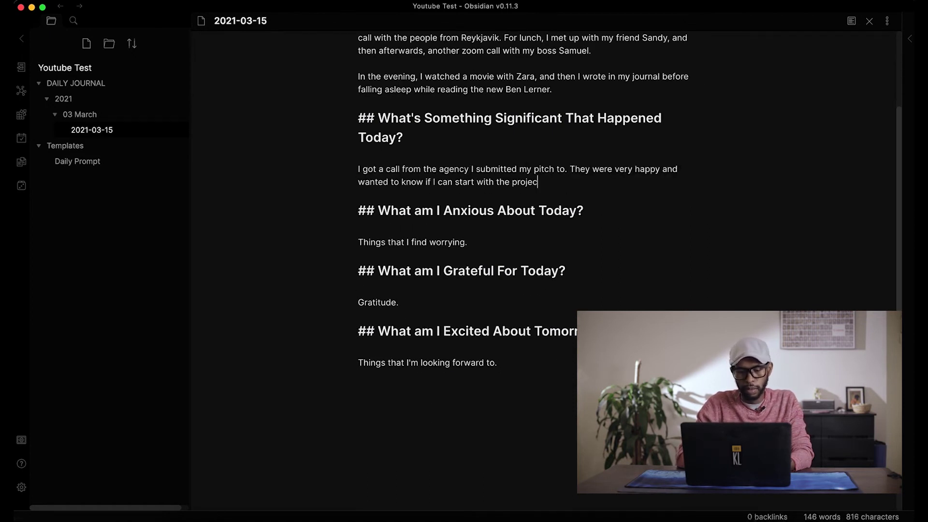
pyautogui.write('t in Wednesday. I plan to make more videos for Youtube for them.')
pyautogui.scroll(-2, 484, 241)
pyautogui.tripleClick(412, 196)
pyautogui.write('Whether or not it will rain tomorrow, because I have that picnic with Chris.')
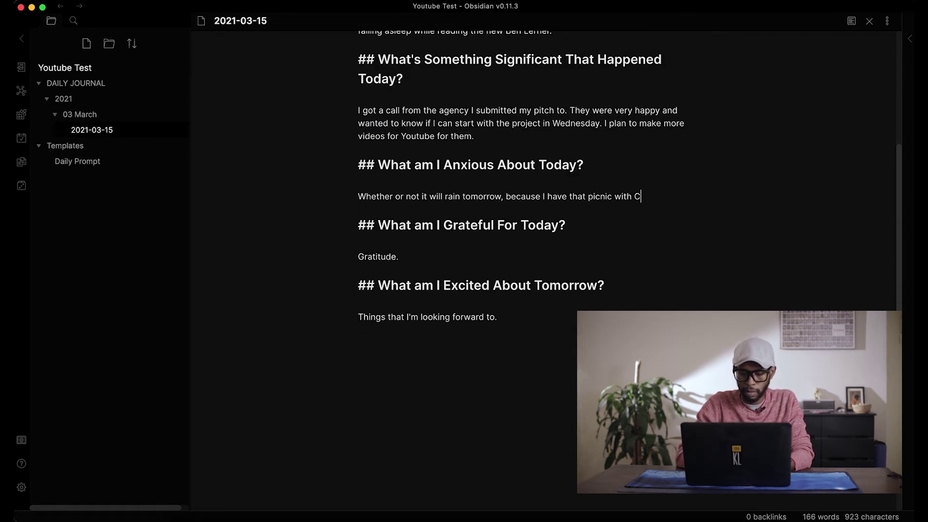
# List three gratitude items: lunch at the canteen, the elevator operator's smile, finding five dollars.
pyautogui.scroll(-2, 483, 242)
pyautogui.tripleClick(378, 195)
pyautogui.write('My lunch at the canteen.')
pyautogui.press('Return')
pyautogui.press('Return')
pyautogui.write('The smile of the elevator operator.')
pyautogui.press('Return')
pyautogui.press('Return')
pyautogui.write('Finding five dollars inside my jacket pocket')
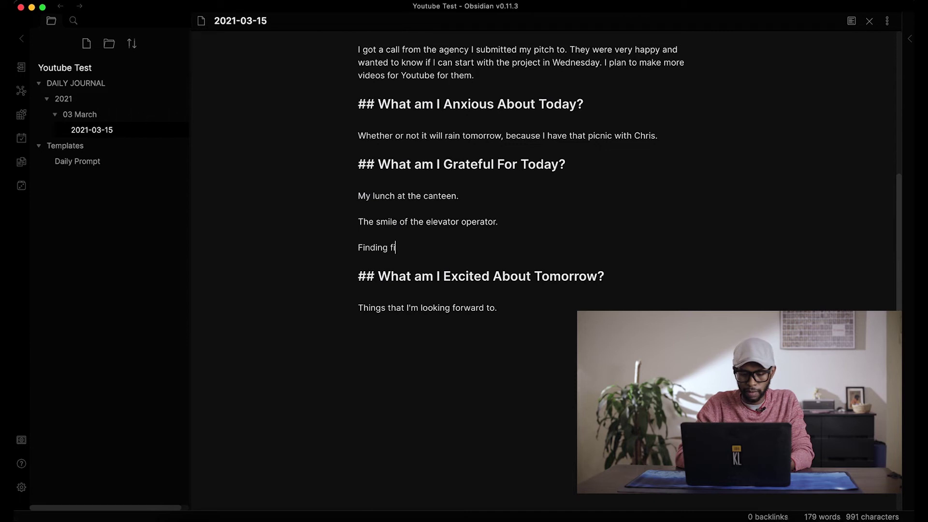
pyautogui.write('.')
# Start the Excited About Tomorrow answer in place of its placeholder.
pyautogui.scroll(-1, 483, 242)
pyautogui.tripleClick(649, 256)
pyautogui.write('M')
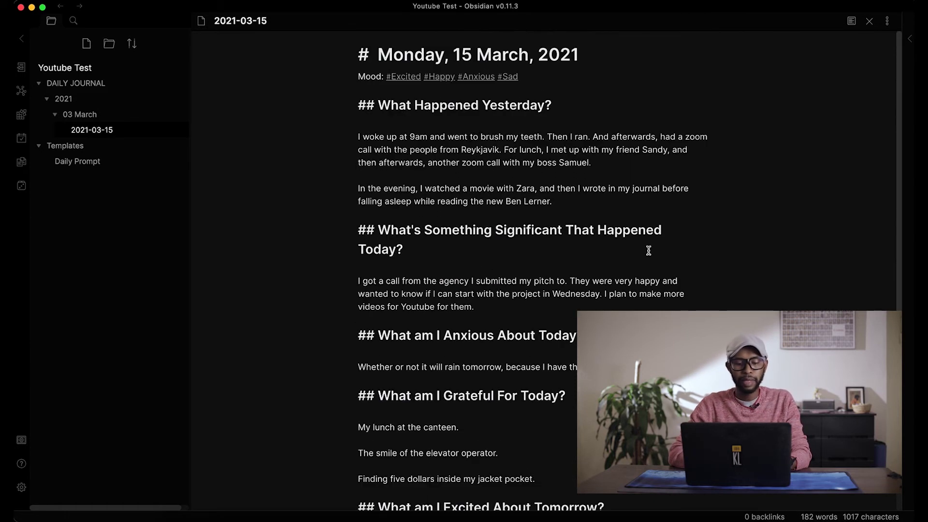
pyautogui.scroll(-2, 649, 251)
pyautogui.scroll(2, 648, 250)
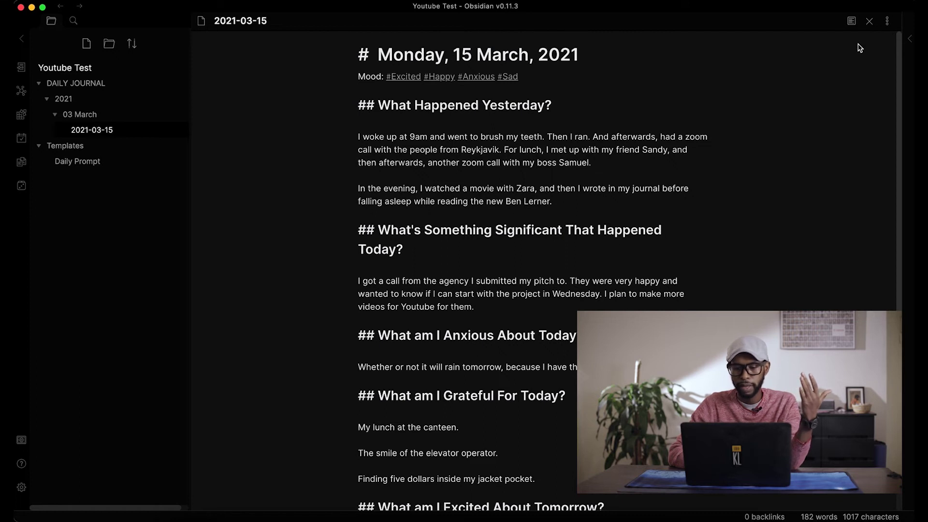
pyautogui.click(852, 21)
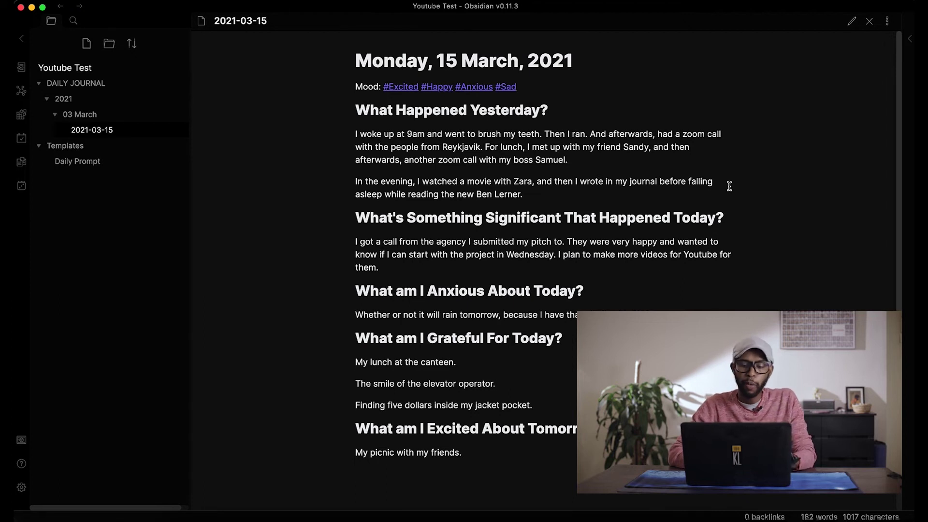
pyautogui.click(855, 19)
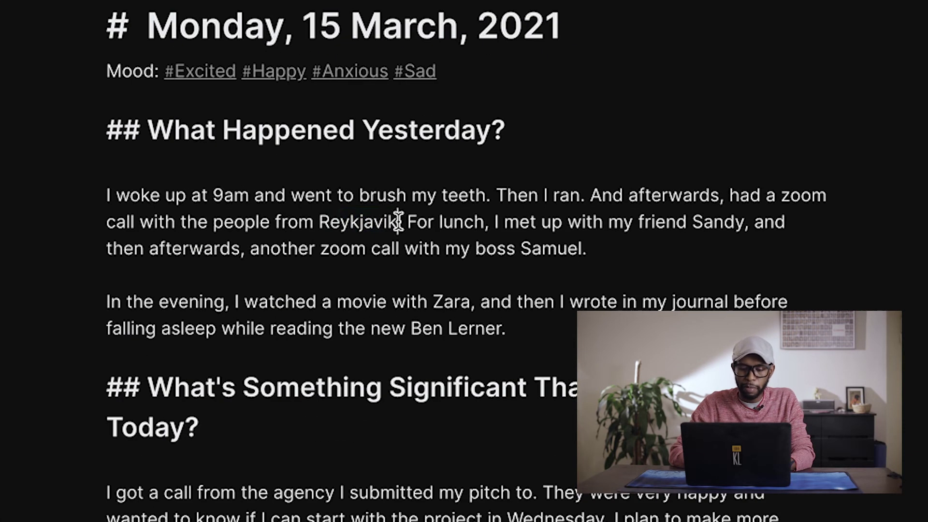
# Wrap 'people from Reykjavik', the lunch friend's name and the 'my boss' phrase as wiki links.
pyautogui.moveTo(500, 150); pyautogui.dragTo(411, 151)
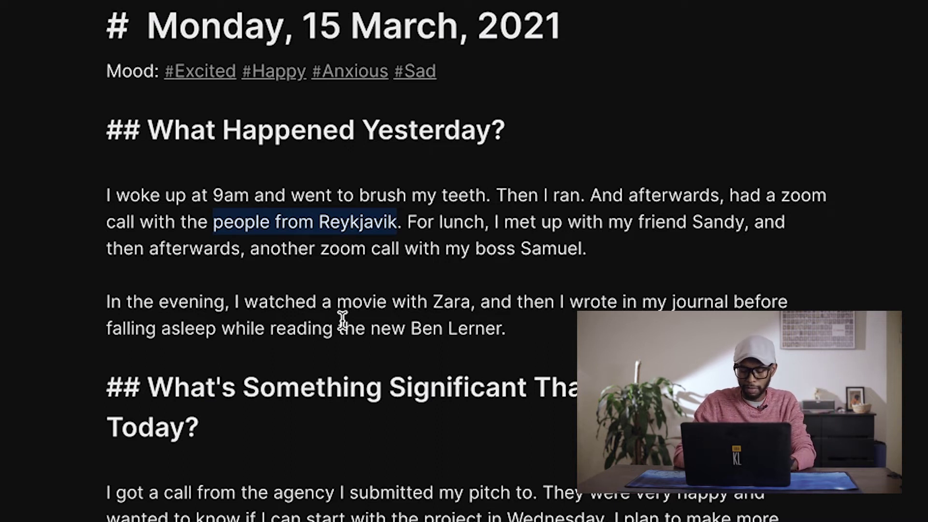
pyautogui.write('[[')
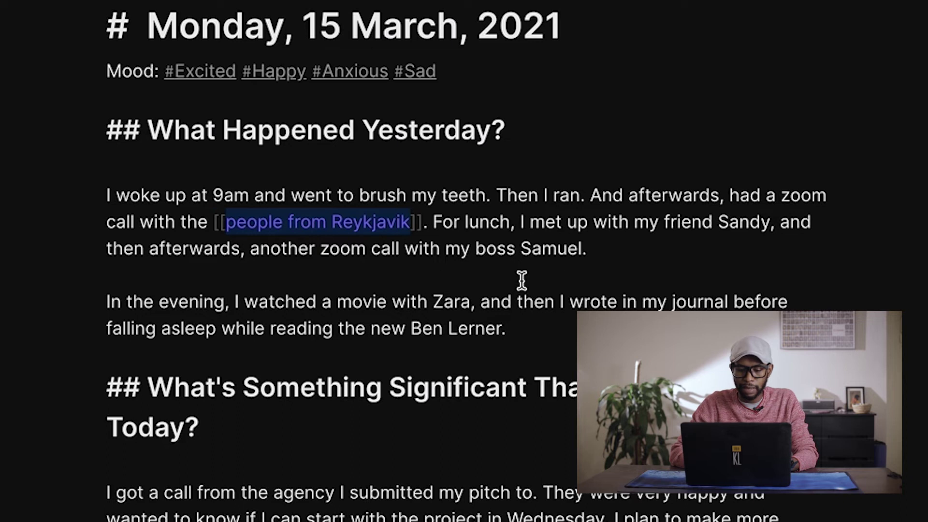
pyautogui.click(520, 223)
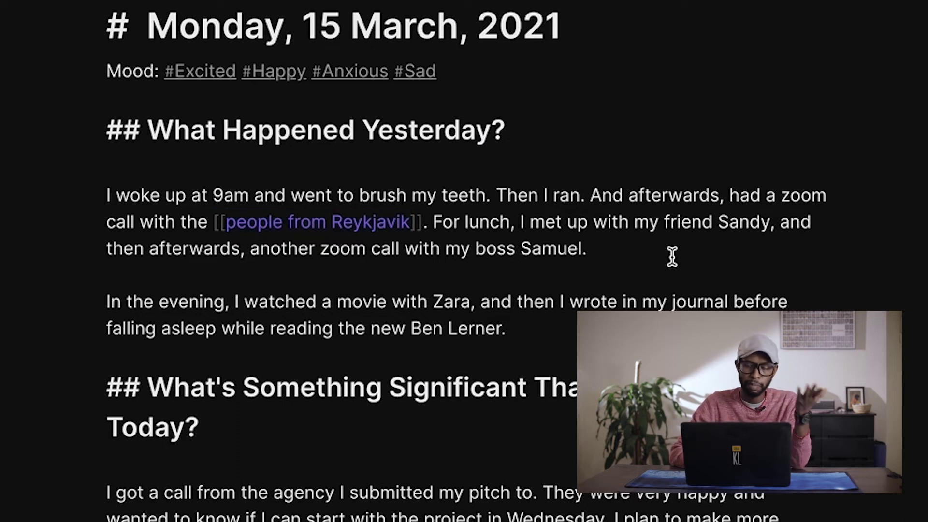
pyautogui.moveTo(720, 224); pyautogui.dragTo(770, 224)
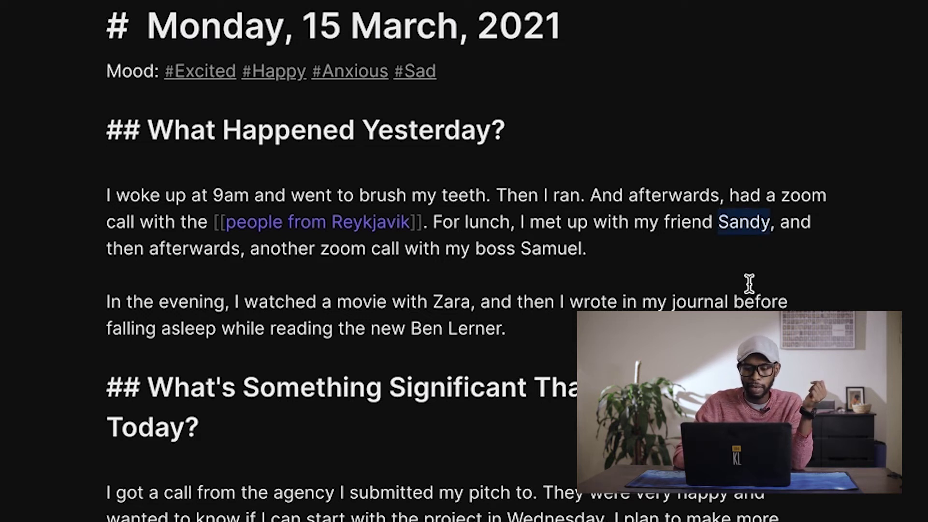
pyautogui.write('[[')
pyautogui.moveTo(619, 248); pyautogui.dragTo(553, 251)
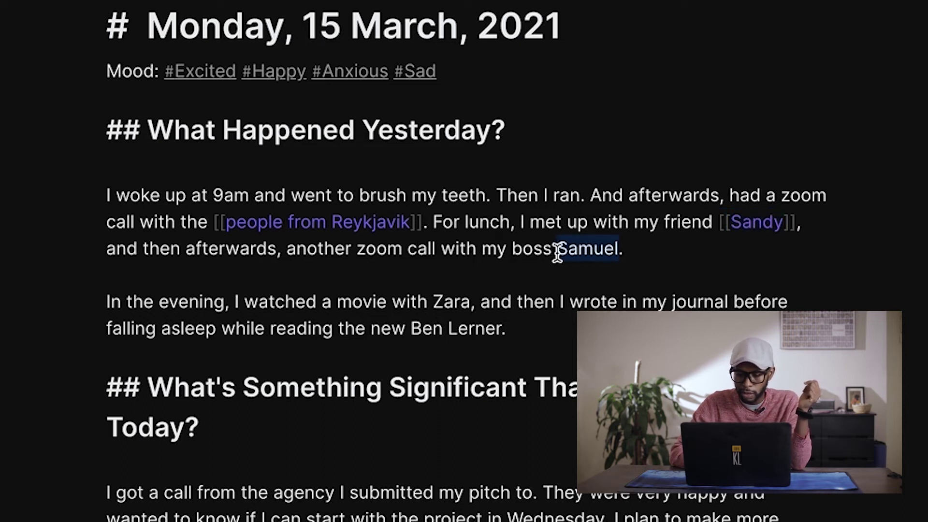
pyautogui.write('[[')
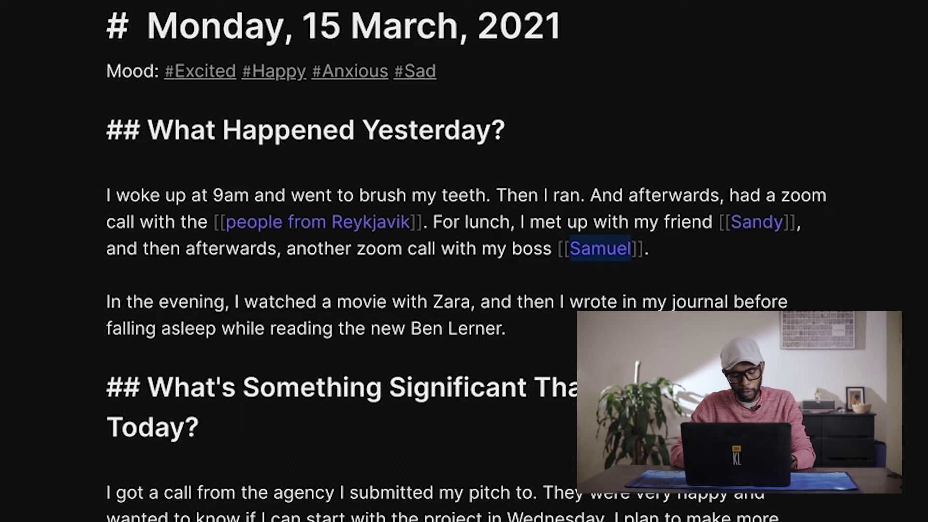
pyautogui.hotkey('ctrl', 'z')
pyautogui.hotkey('ctrl', 'z')
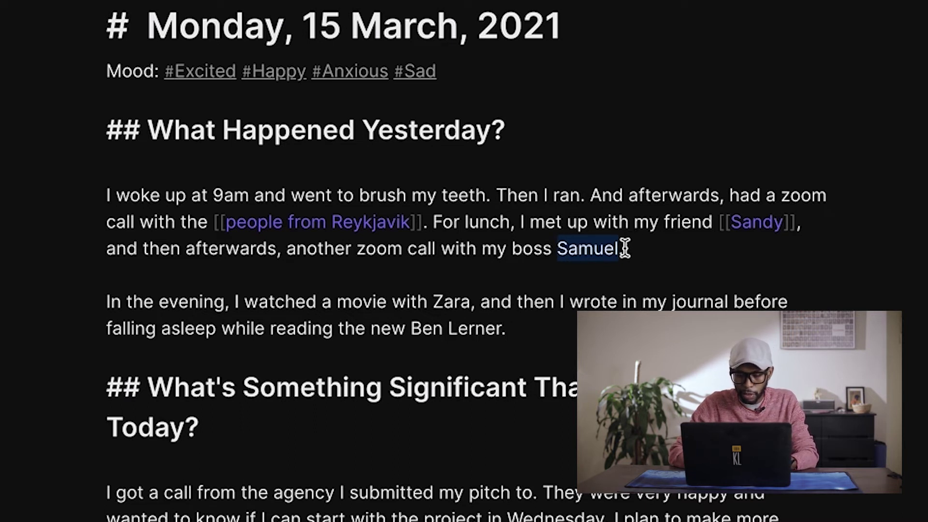
pyautogui.moveTo(619, 248); pyautogui.dragTo(484, 249)
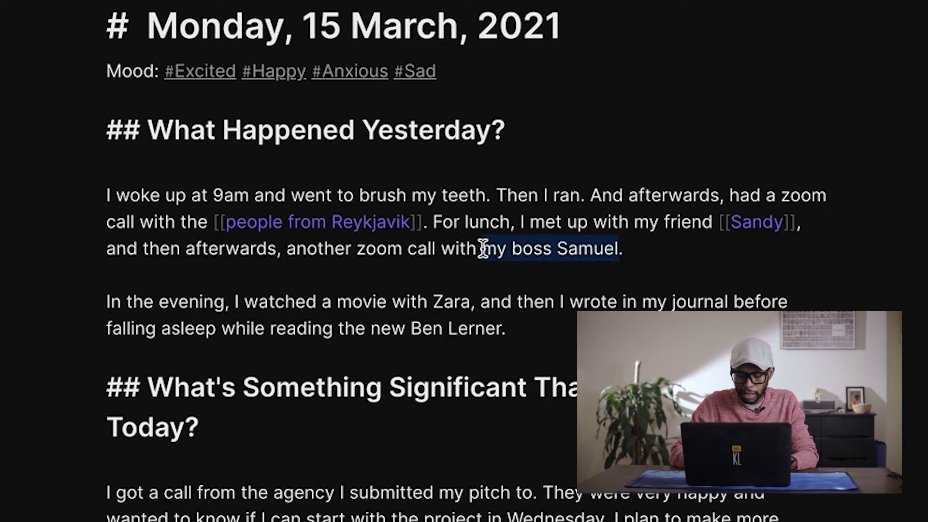
pyautogui.write('[[')
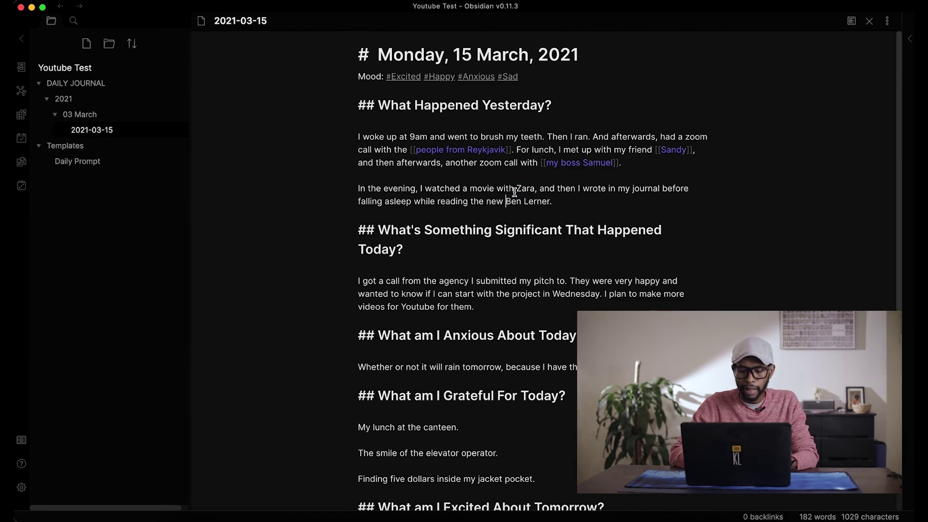
# Turn further names and topics in the middle of the entry into wiki links.
pyautogui.doubleClick(450, 302)
pyautogui.write('[[')
pyautogui.moveTo(504, 329); pyautogui.dragTo(412, 328)
pyautogui.write('[[')
pyautogui.scroll(-1, 416, 339)
pyautogui.doubleClick(311, 254)
pyautogui.write('[[')
pyautogui.scroll(-1, 415, 290)
pyautogui.write('[[')
pyautogui.scroll(-2, 531, 218)
# Link Youtube and the remaining words in the later answers as wiki links.
pyautogui.doubleClick(650, 230)
pyautogui.write('[[')
pyautogui.doubleClick(387, 269)
pyautogui.write('[[')
pyautogui.moveTo(462, 379); pyautogui.dragTo(420, 380)
pyautogui.write('[[')
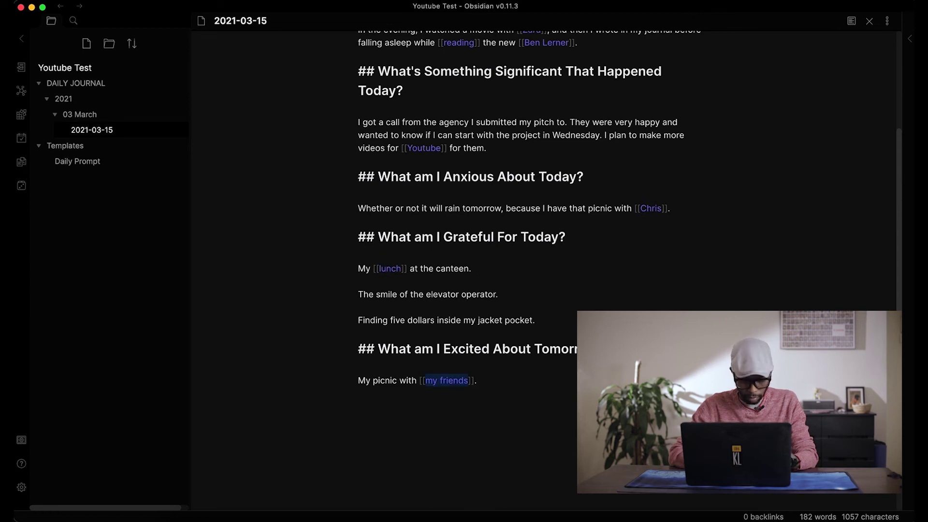
pyautogui.click(543, 294)
pyautogui.scroll(7, 542, 295)
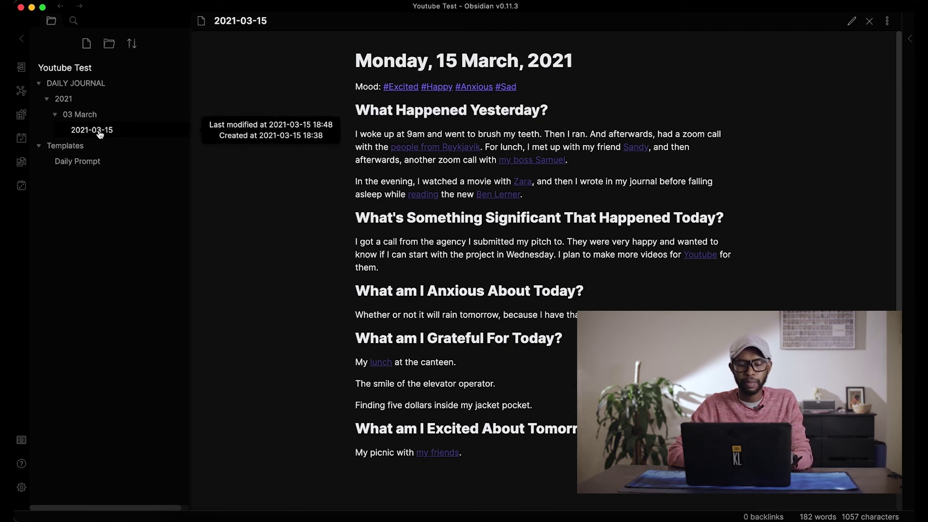
pyautogui.click(847, 23)
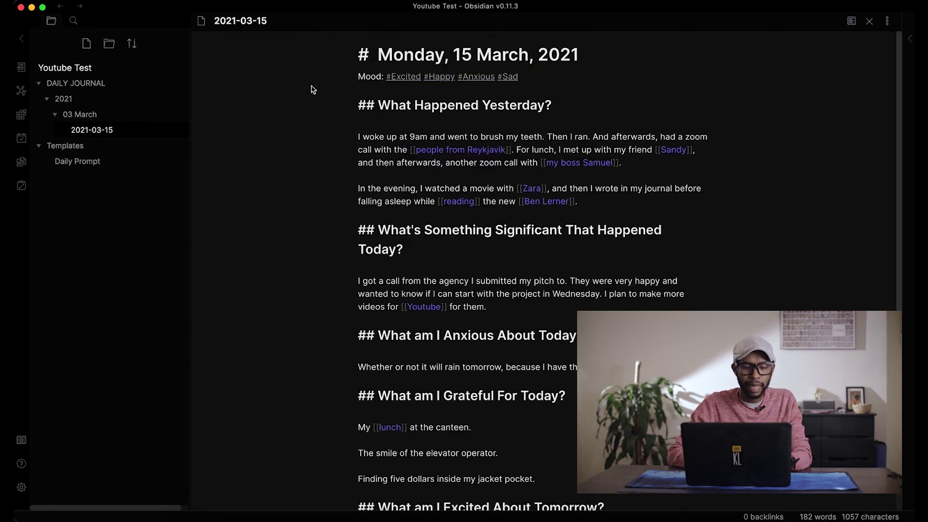
# Rename the 2021-03-15 note to 2021-03-14.
pyautogui.rightClick(105, 131)
pyautogui.click(125, 140)
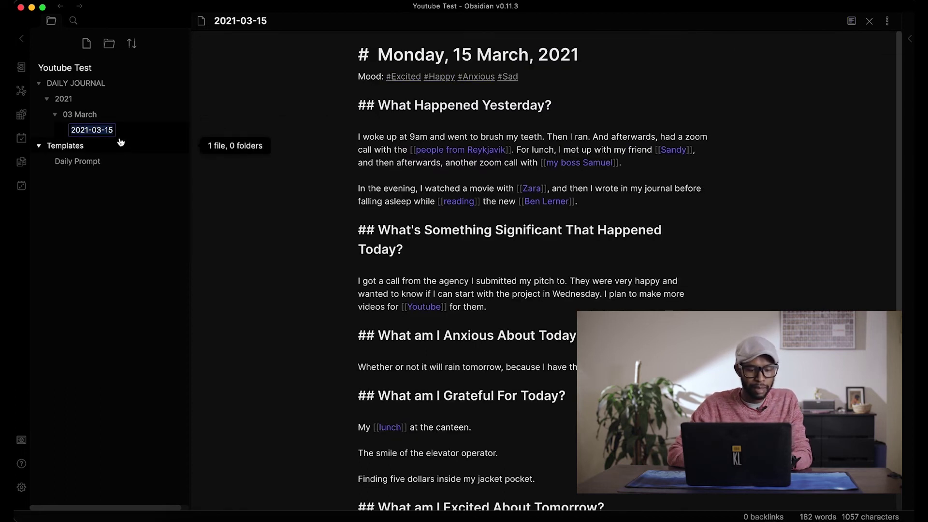
pyautogui.click(111, 129)
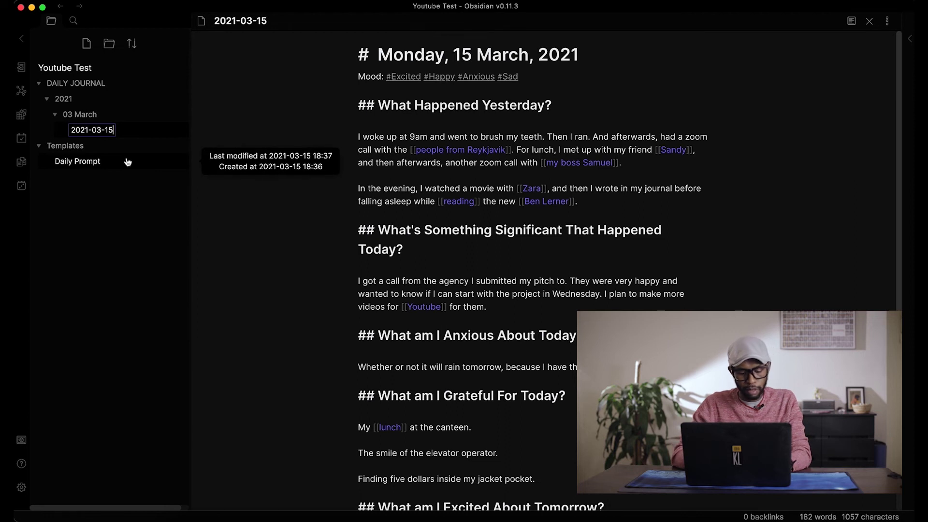
pyautogui.press('BackSpace')
pyautogui.write('4')
pyautogui.press('Return')
# Change the heading to Sunday, 14 March, 2021, then create a fresh 2021-03-15 note from the template.
pyautogui.doubleClick(401, 63)
pyautogui.write('Sunday')
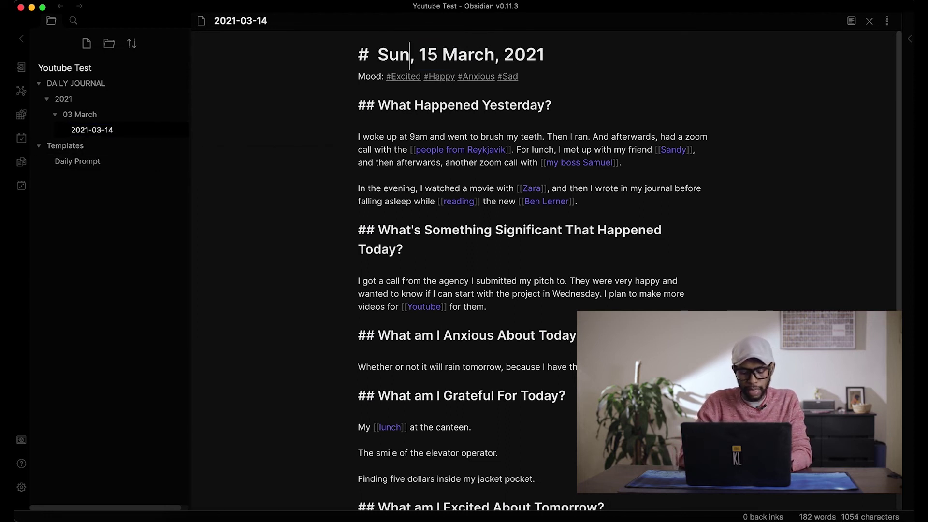
pyautogui.press('BackSpace')
pyautogui.write('4')
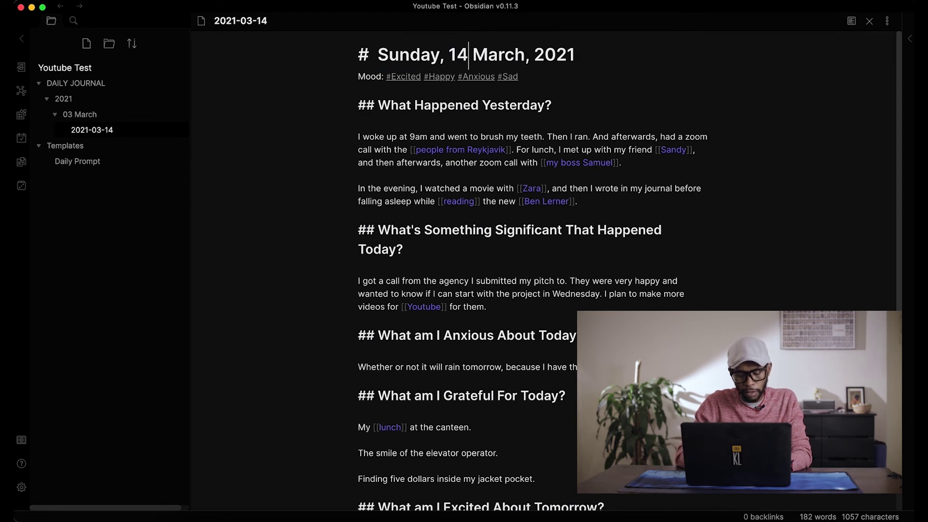
pyautogui.scroll(-3, 488, 133)
pyautogui.scroll(3, 488, 133)
pyautogui.click(487, 136)
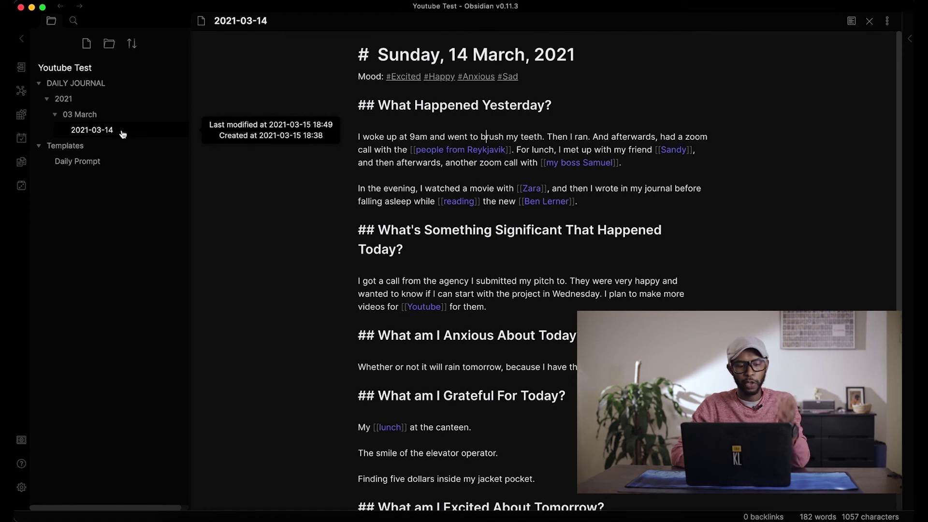
pyautogui.click(24, 141)
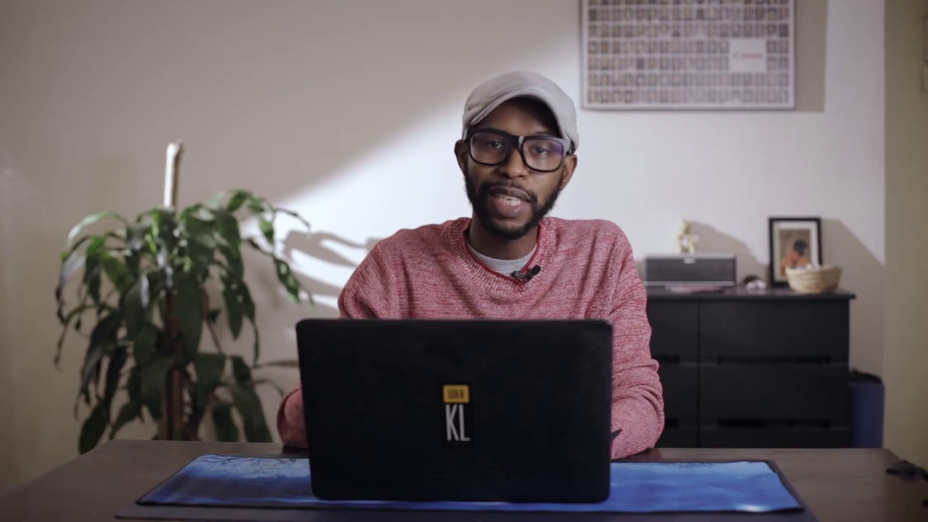
# Replace the recap placeholder with a link to people from Reykjavik plus 'called yesterday'.
pyautogui.moveTo(464, 137); pyautogui.dragTo(395, 137)
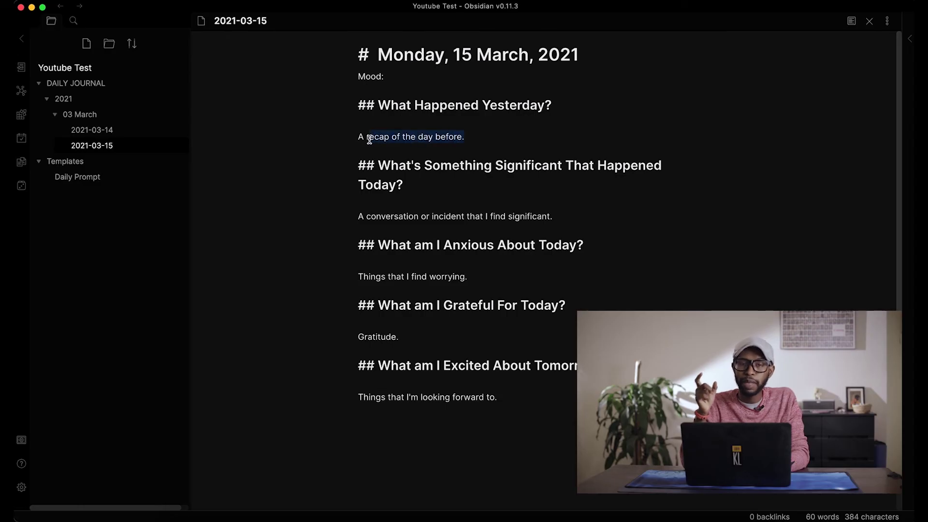
pyautogui.press('BackSpace')
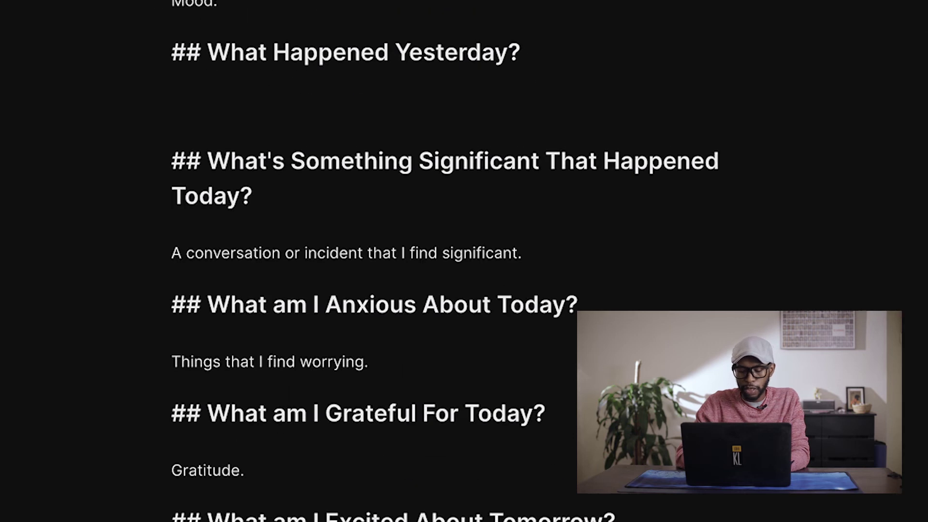
pyautogui.write('[[')
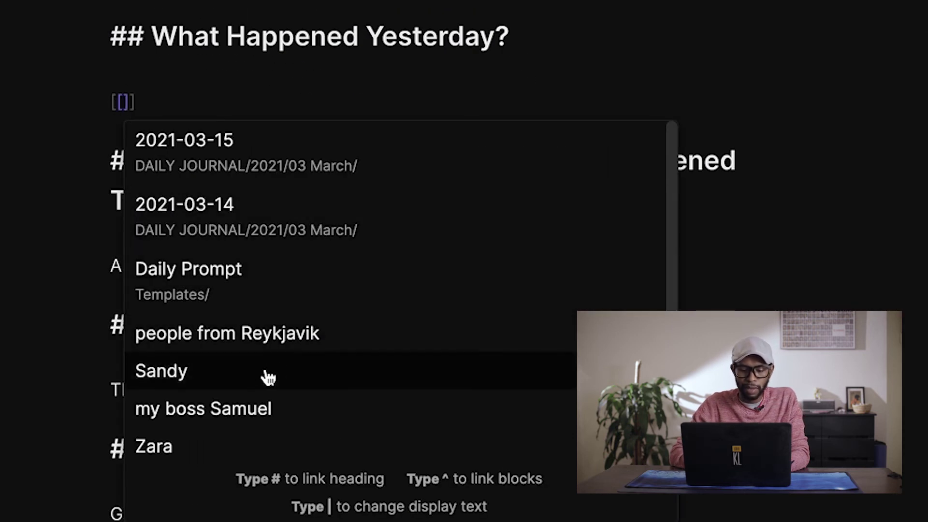
pyautogui.scroll(-1, 261, 417)
pyautogui.scroll(-2, 261, 416)
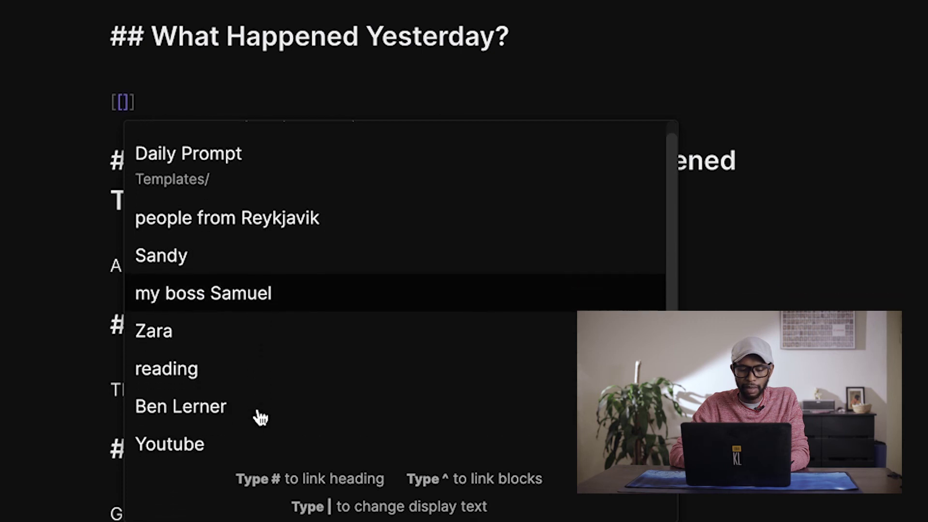
pyautogui.click(280, 213)
pyautogui.write('called yesterday.')
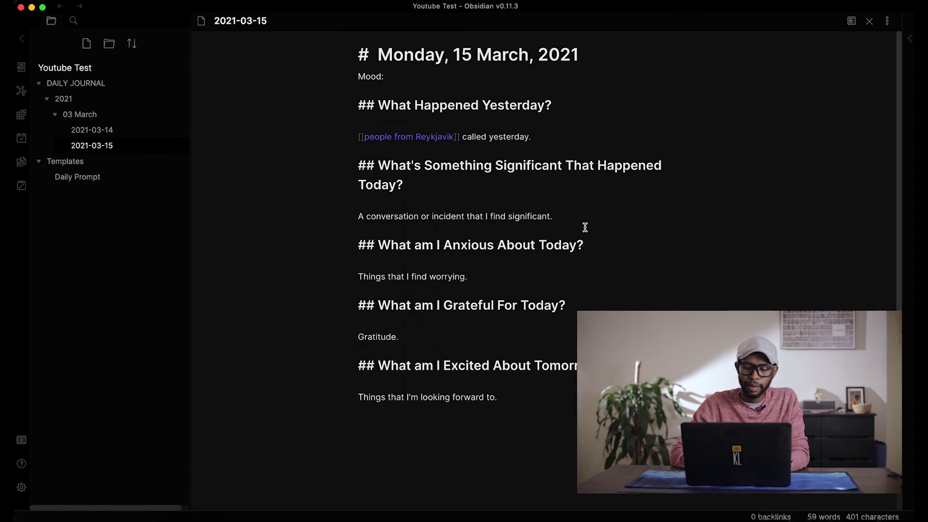
# Answer the significant-event prompt with a linked picnic with three friends, and the worry prompt with 'My [[Youtube]] is not done yet.'.
pyautogui.tripleClick(503, 266)
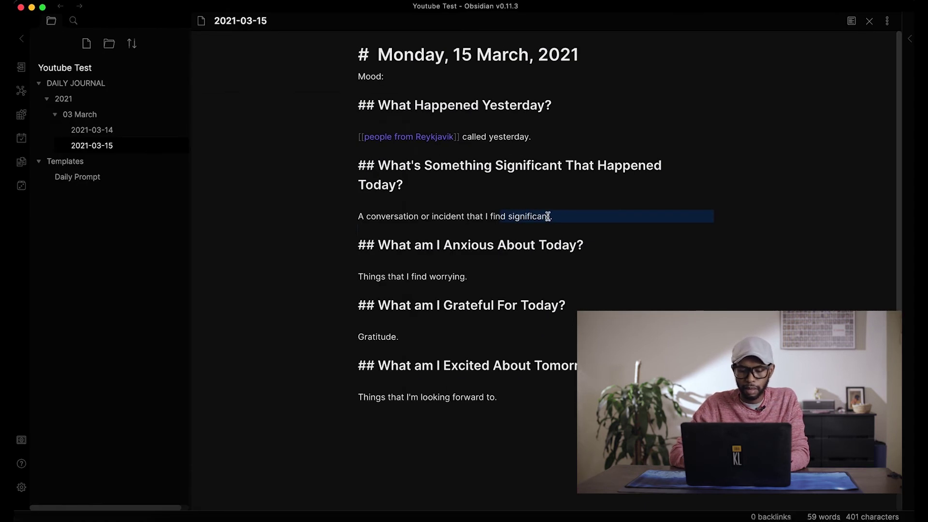
pyautogui.write('My friends [[Zara]], [[Chris]], and [[Sandy]] had a picnic with me earlier.')
pyautogui.scroll(-2, 425, 199)
pyautogui.tripleClick(425, 200)
pyautogui.write('My [[Youtube]] is not done yet.')
# Fill Gratitude with '[[reading]].' and looking-forward with 'Going back to [[school]].'.
pyautogui.scroll(-2, 425, 214)
pyautogui.tripleClick(378, 214)
pyautogui.press('BackSpace')
pyautogui.write('[[reading]].')
pyautogui.tripleClick(427, 274)
pyautogui.write('Going back to [[school]].')
pyautogui.scroll(5, 593, 184)
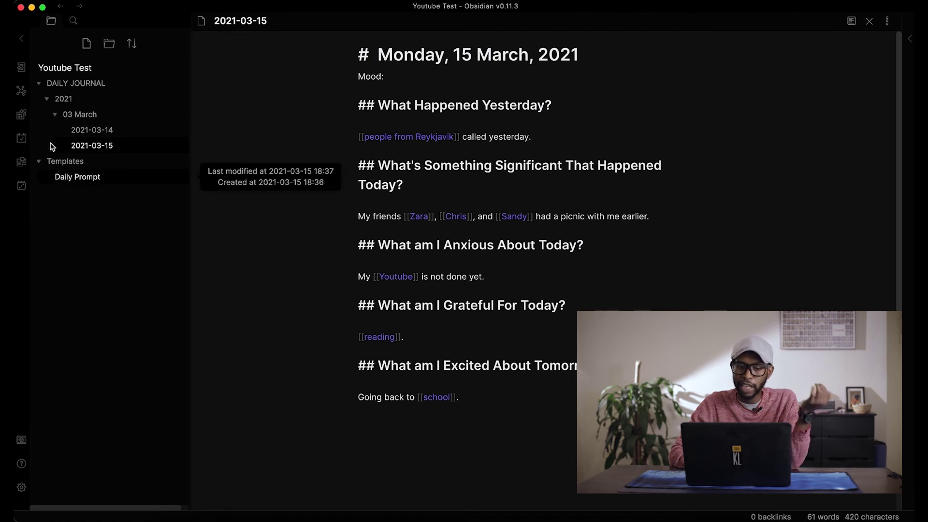
# Inspect the graph of linked notes, then reopen the 2021-03-14 journal entry.
pyautogui.click(21, 92)
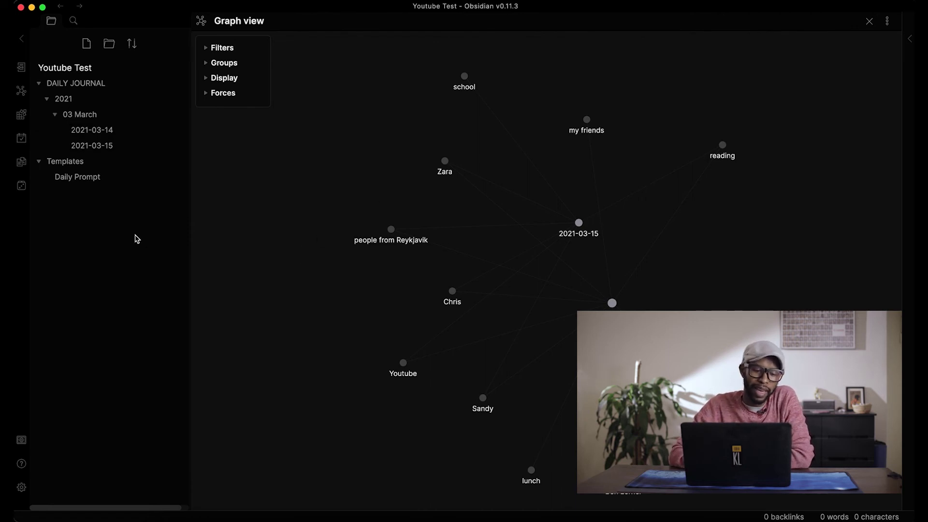
pyautogui.click(22, 140)
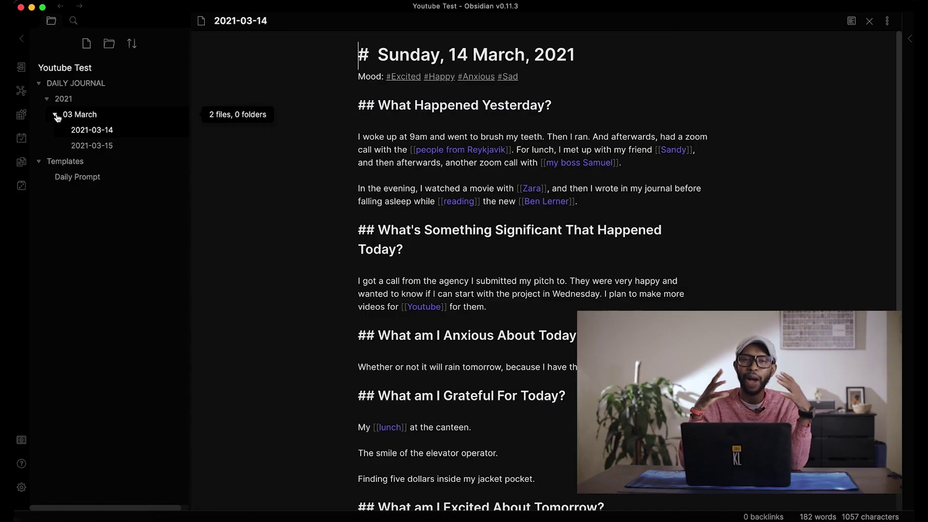
# View the Daily Prompt template, then reopen the 2021-03-14 entry from the 03 March folder.
pyautogui.click(57, 117)
pyautogui.click(60, 146)
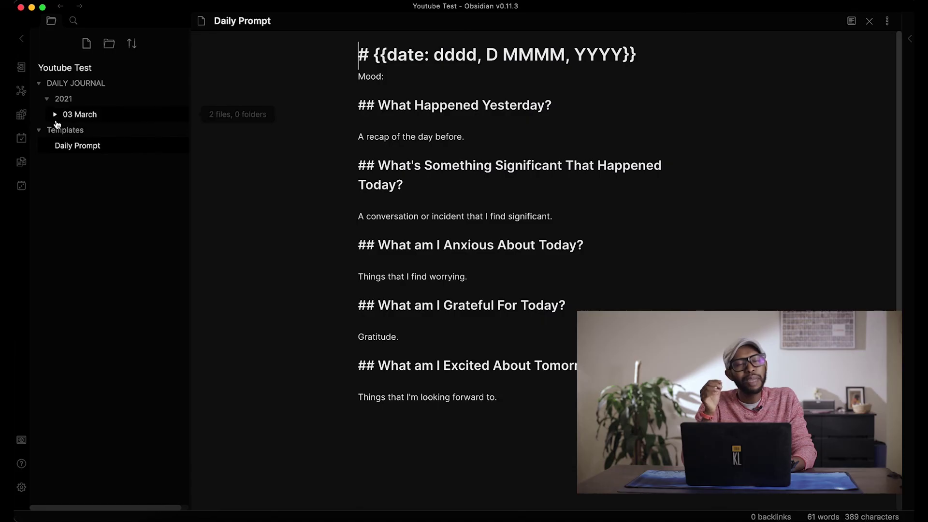
pyautogui.click(55, 116)
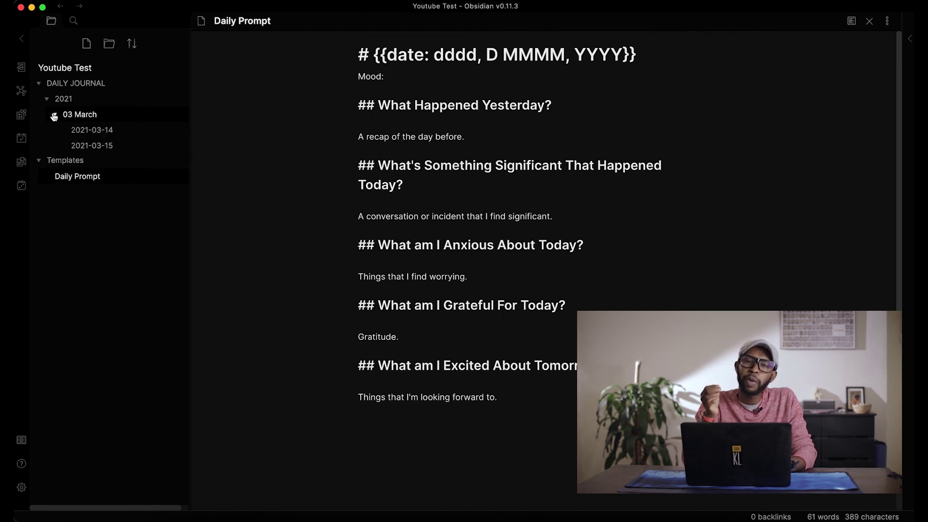
pyautogui.click(85, 131)
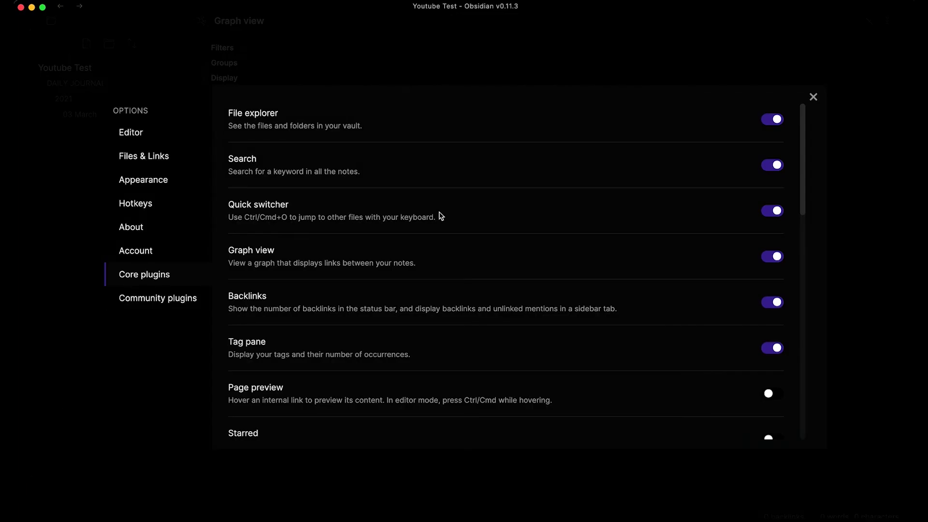
# Switch on the Daily notes and Templates toggles in the Core plugins list.
pyautogui.scroll(-15, 441, 216)
pyautogui.scroll(8, 342, 212)
pyautogui.scroll(-6, 341, 209)
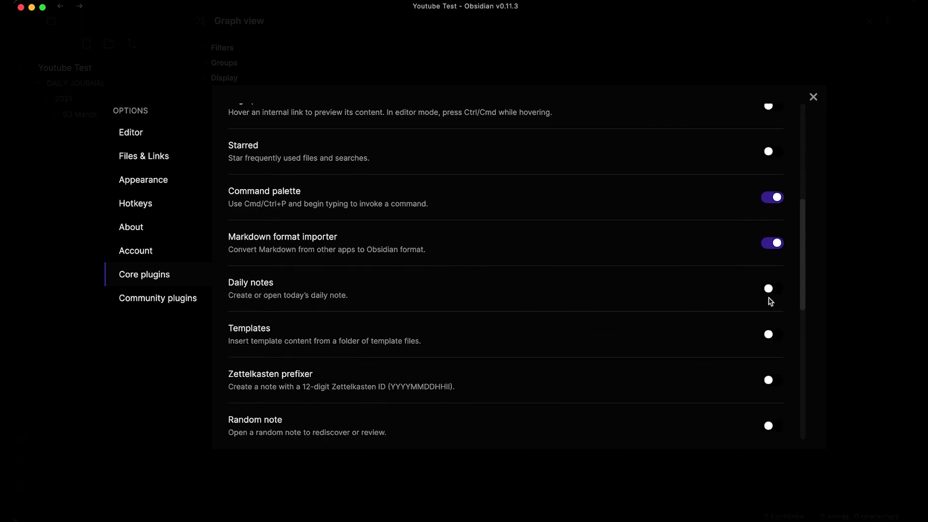
pyautogui.click(775, 294)
pyautogui.scroll(-3, 772, 294)
pyautogui.click(773, 292)
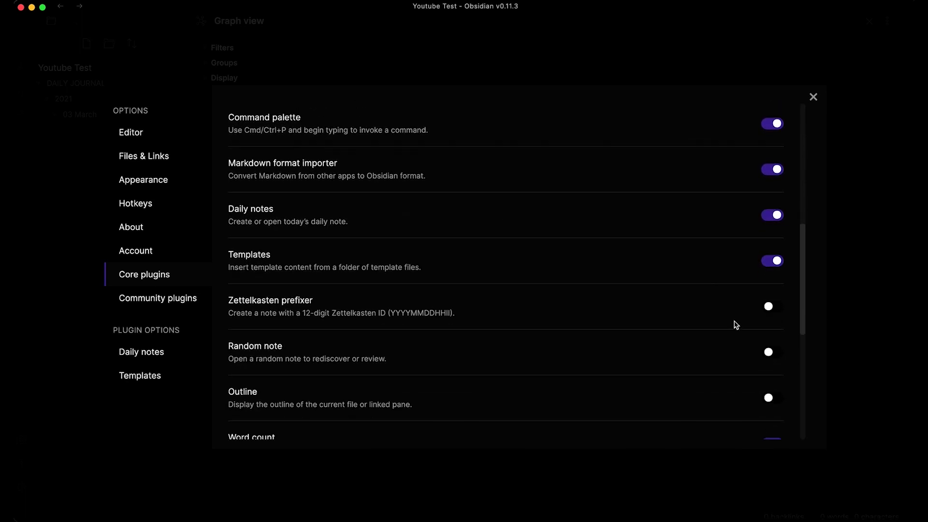